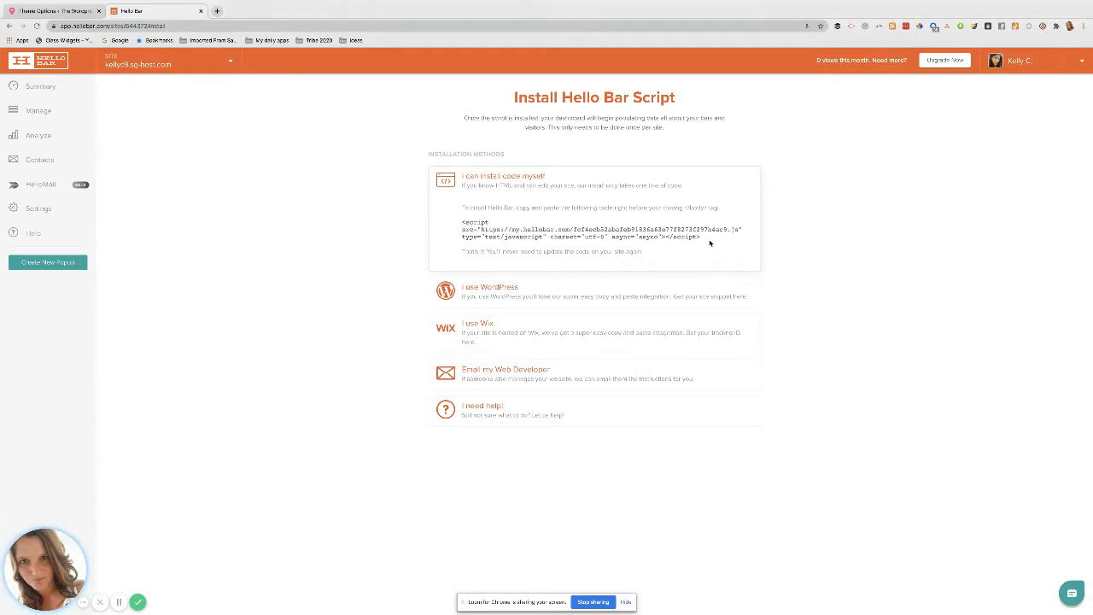
Copy the complete Hello Bar script from the instructions for installing the code yourself
left_click_drag(710, 243, 462, 224)
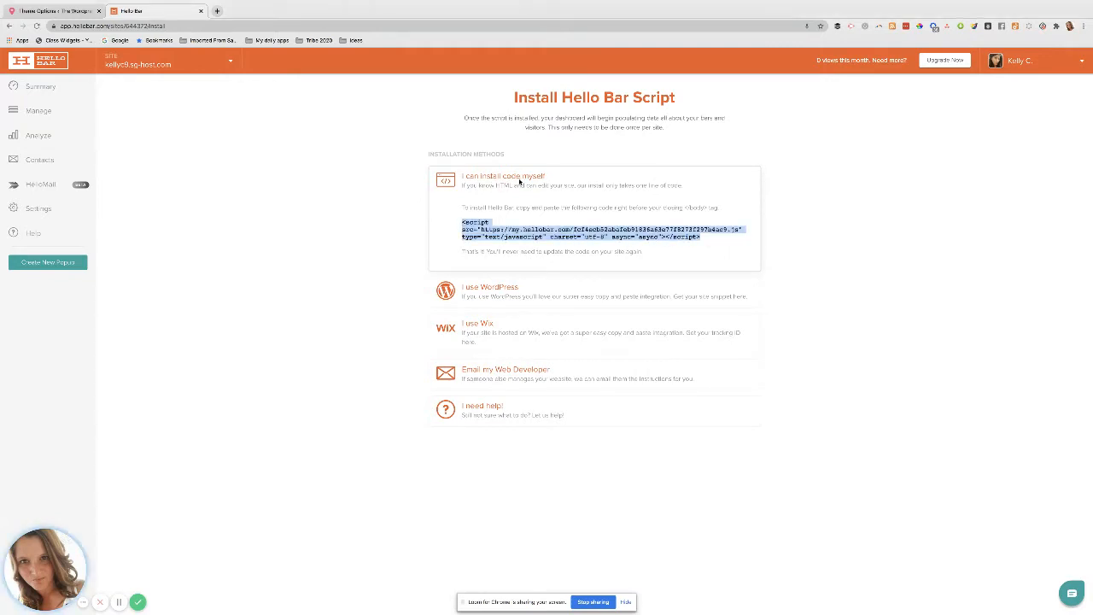
right_click(475, 229)
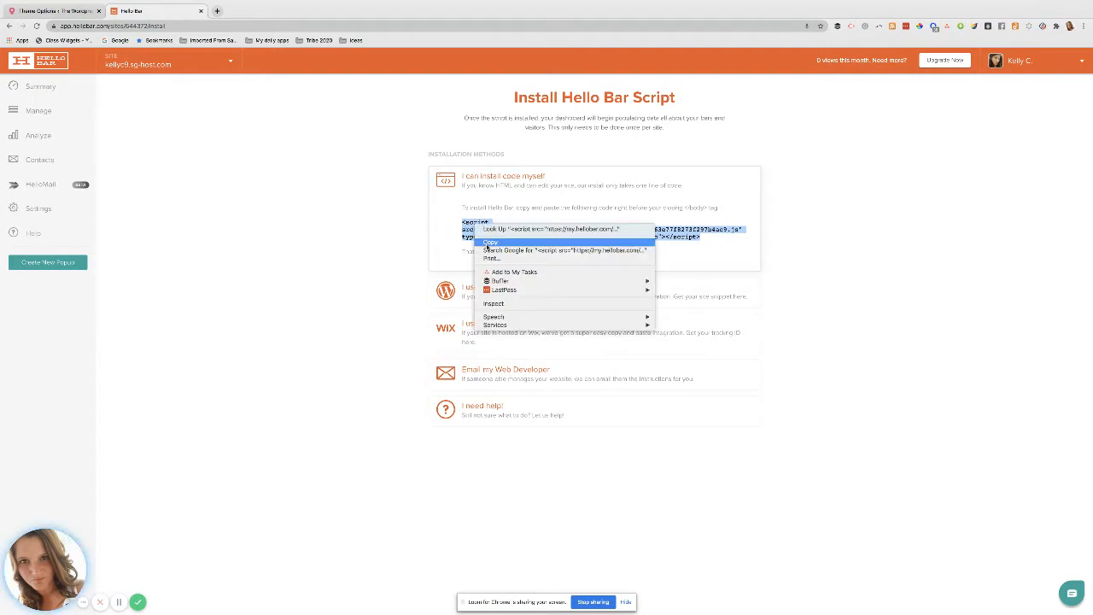
left_click(490, 242)
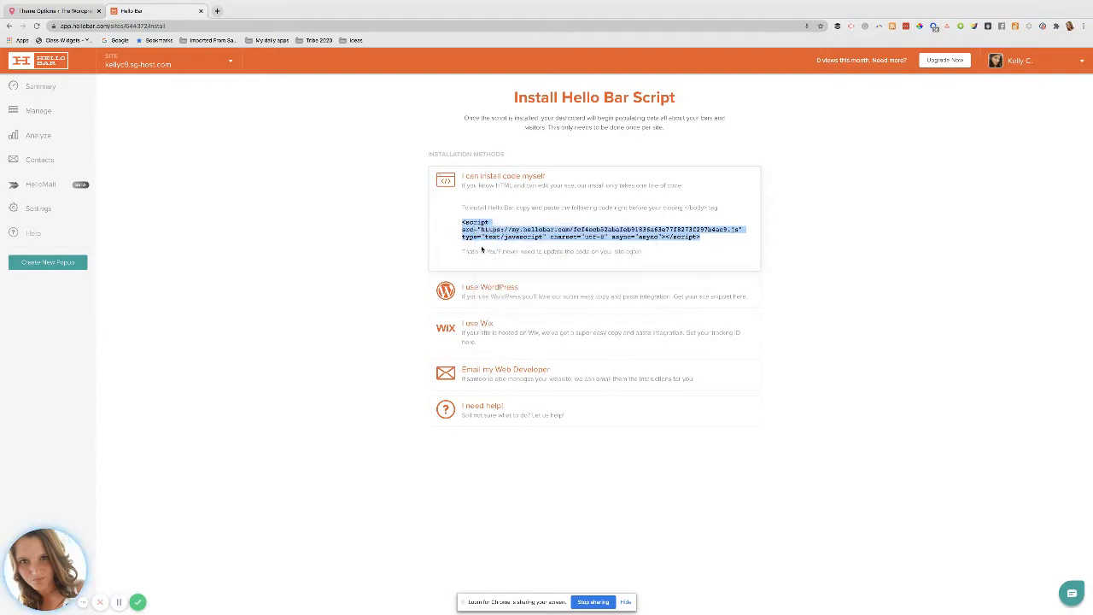
In the WordPress admin, paste the copied script into the body code of Divi's Integration theme options and save the changes
left_click(59, 13)
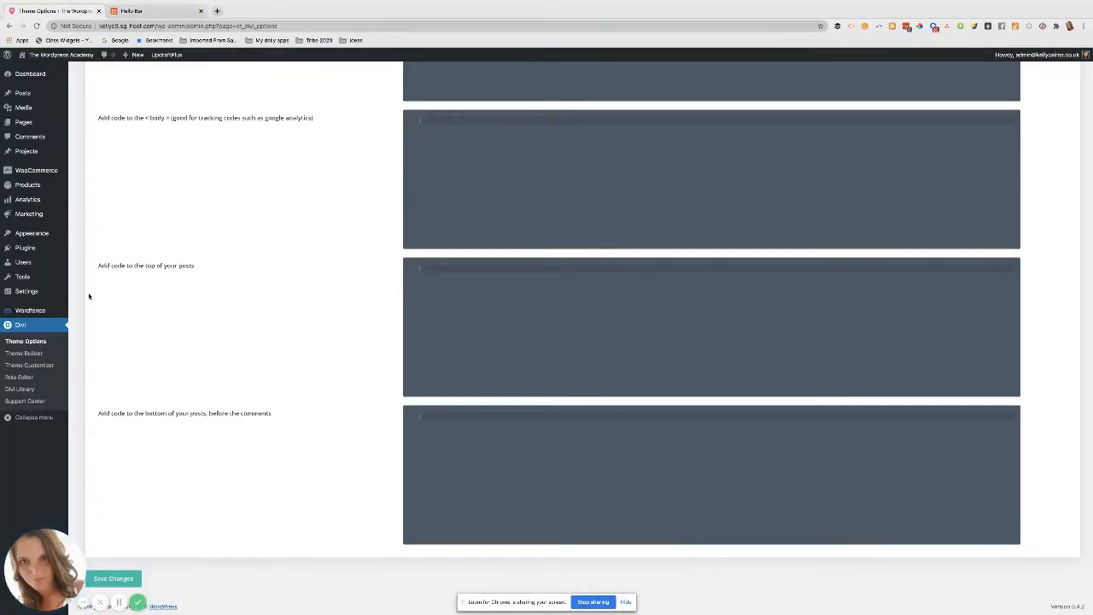
left_click(10, 328)
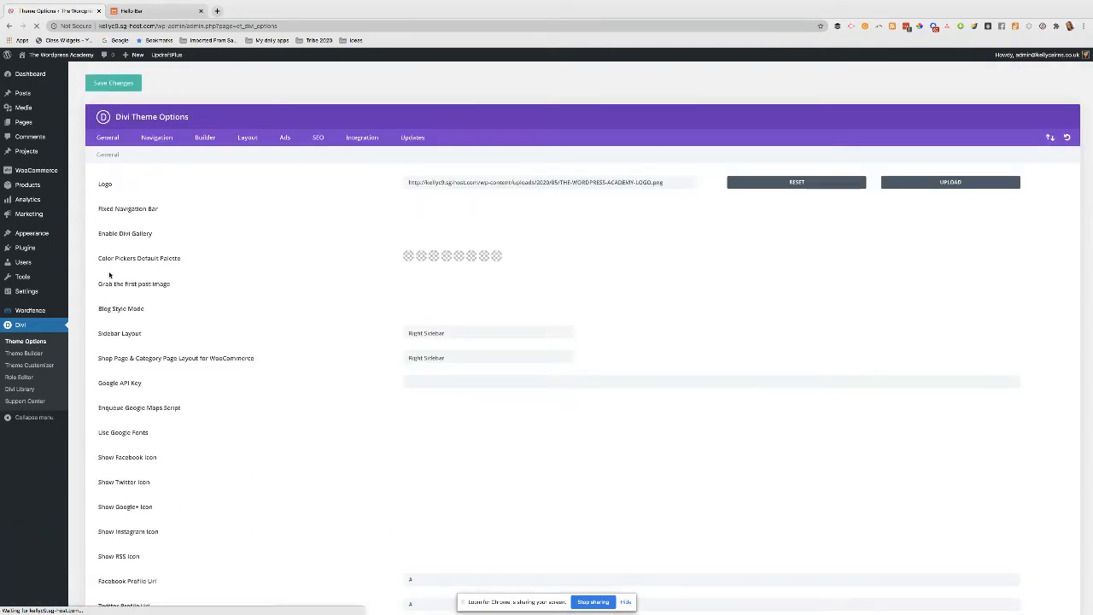
left_click(357, 138)
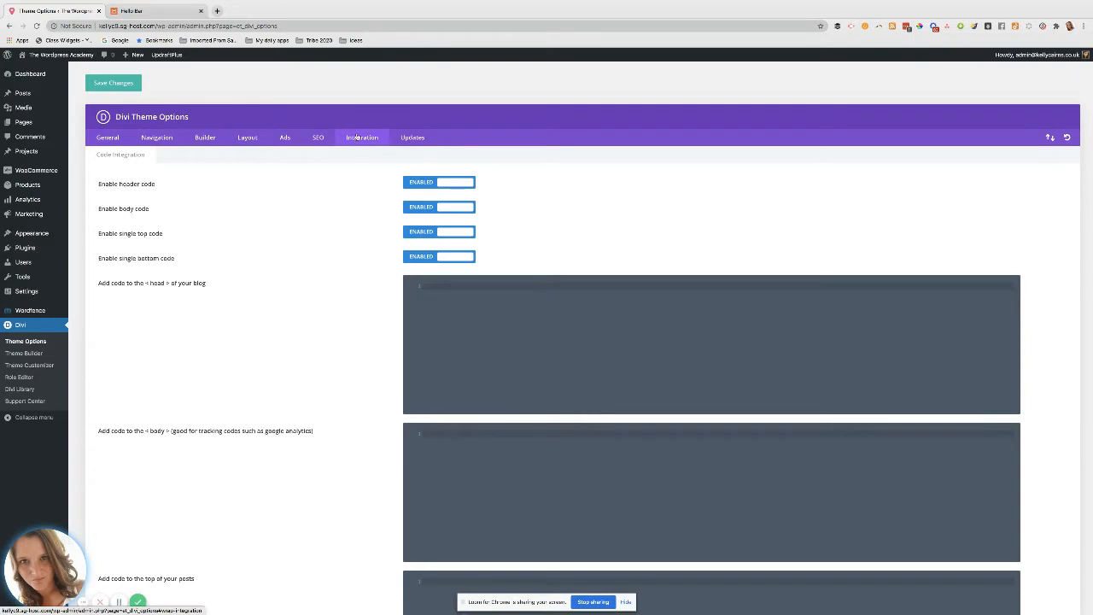
scroll(1063, 428, "down", 1)
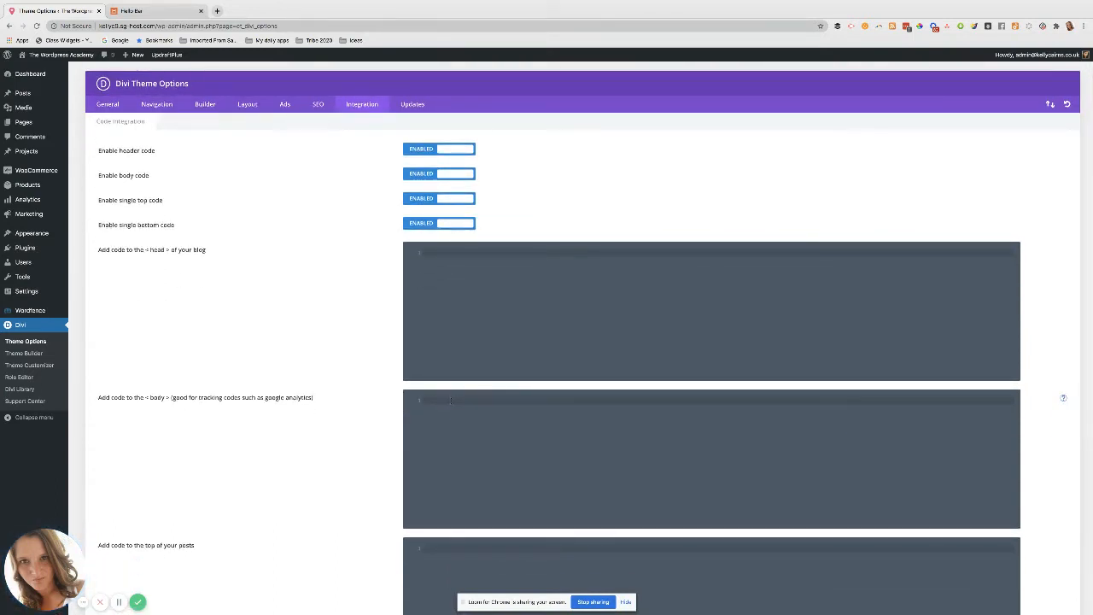
left_click(450, 401)
key("ctrl+v")
scroll(173, 422, "up", 1)
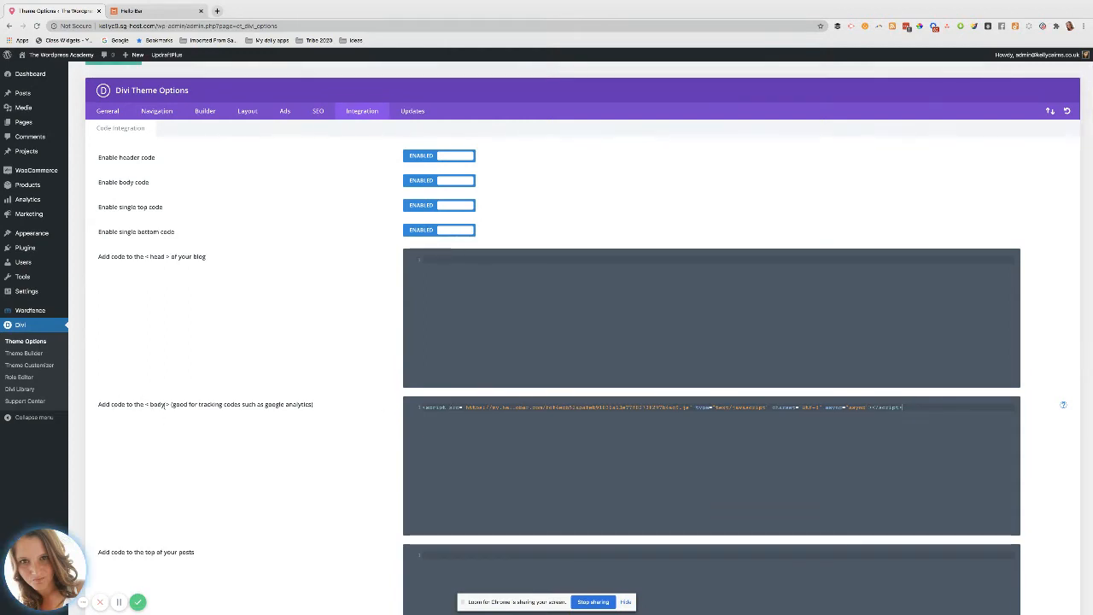
scroll(453, 414, "down", 2)
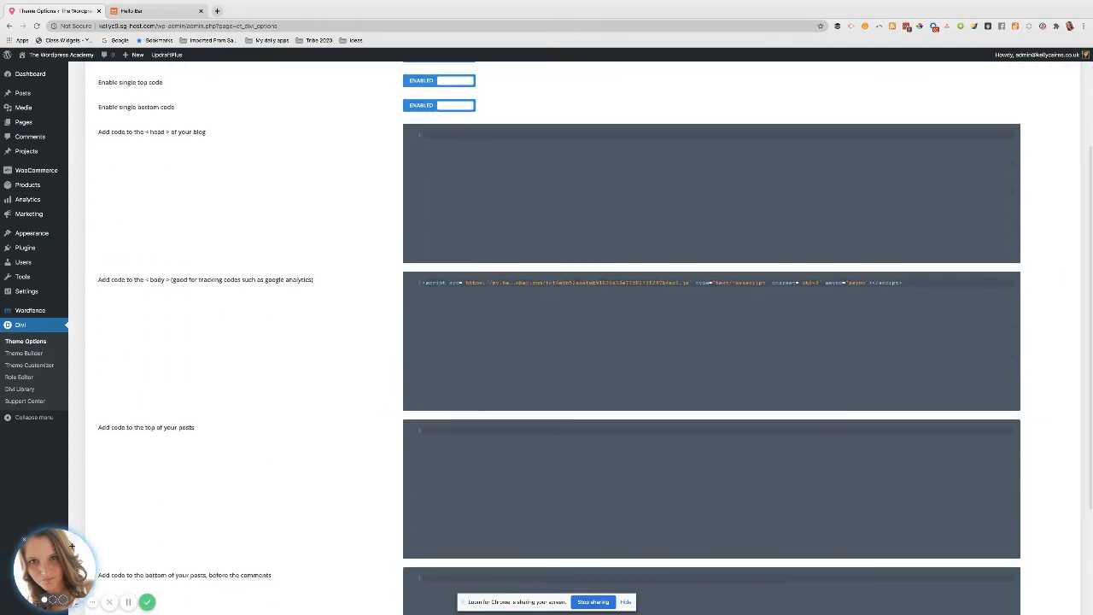
scroll(307, 507, "down", 3)
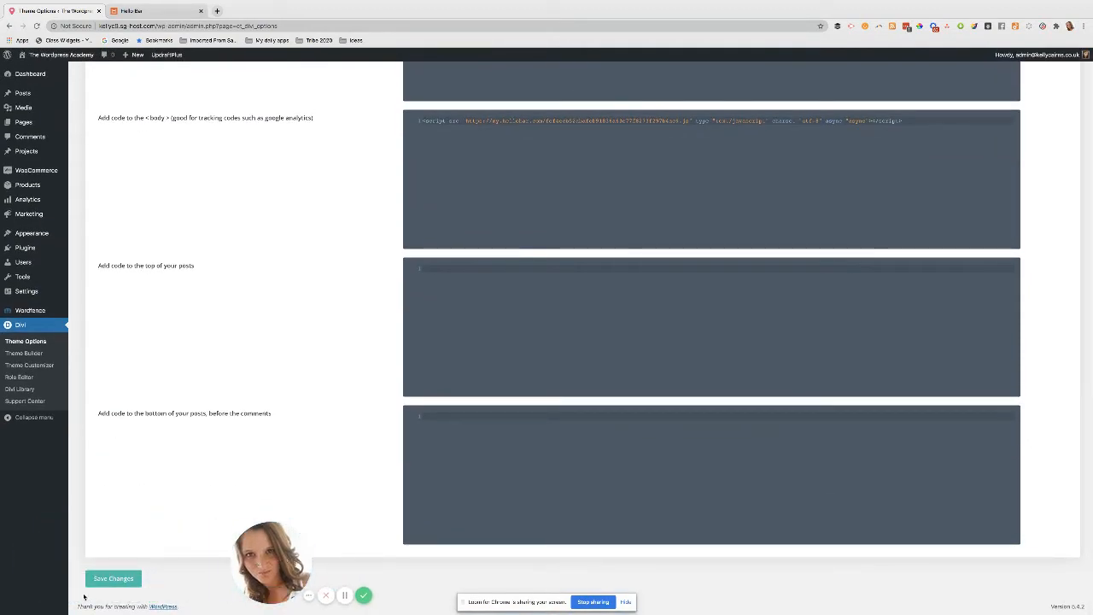
left_click(108, 581)
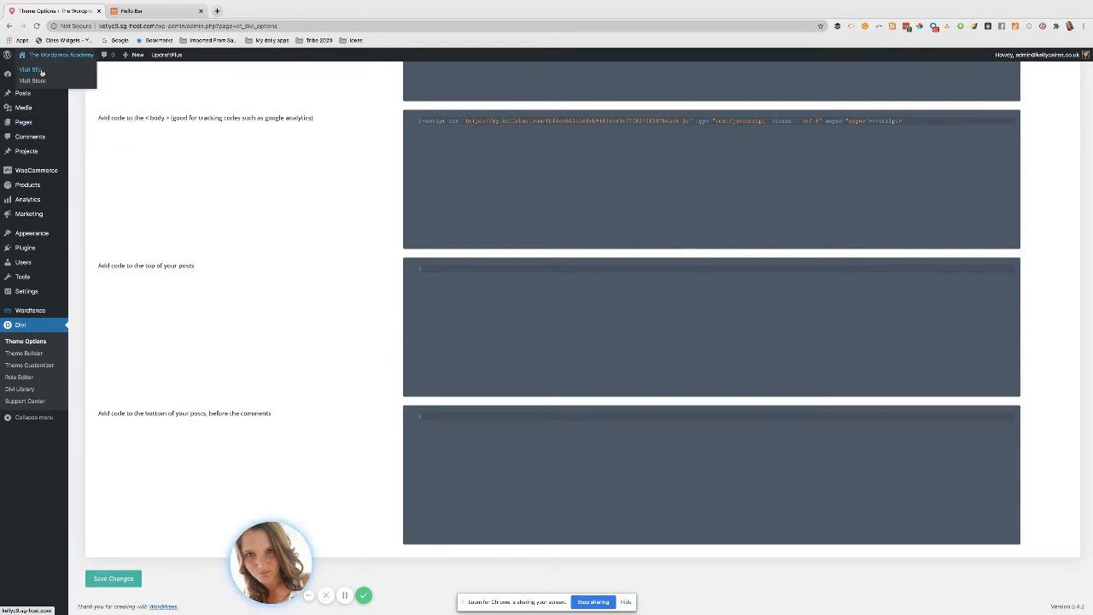
Visit the live WordPress site and look over its home page for the Hello Bar
left_click(41, 72)
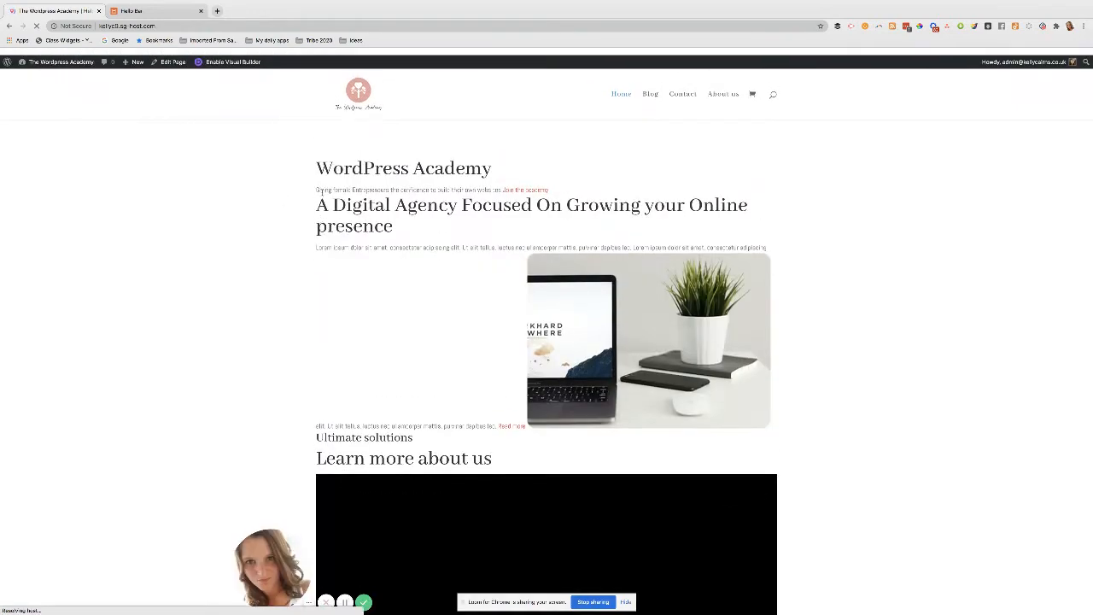
scroll(234, 188, "down", 6)
scroll(234, 188, "up", 7)
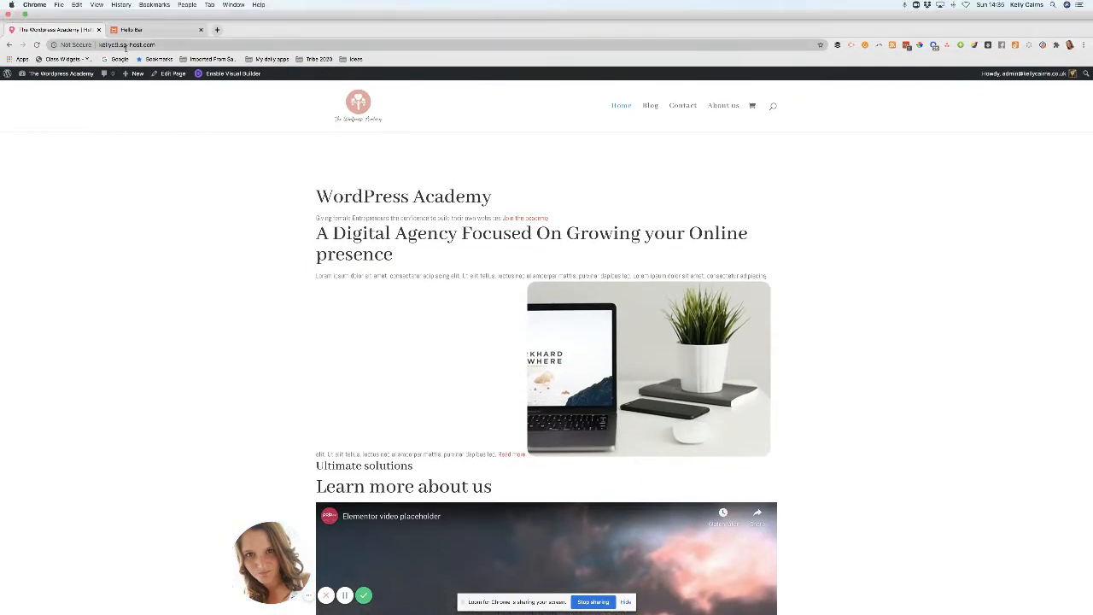
Copy the site's address and load the home page in a new incognito window
right_click(126, 45)
left_click(142, 99)
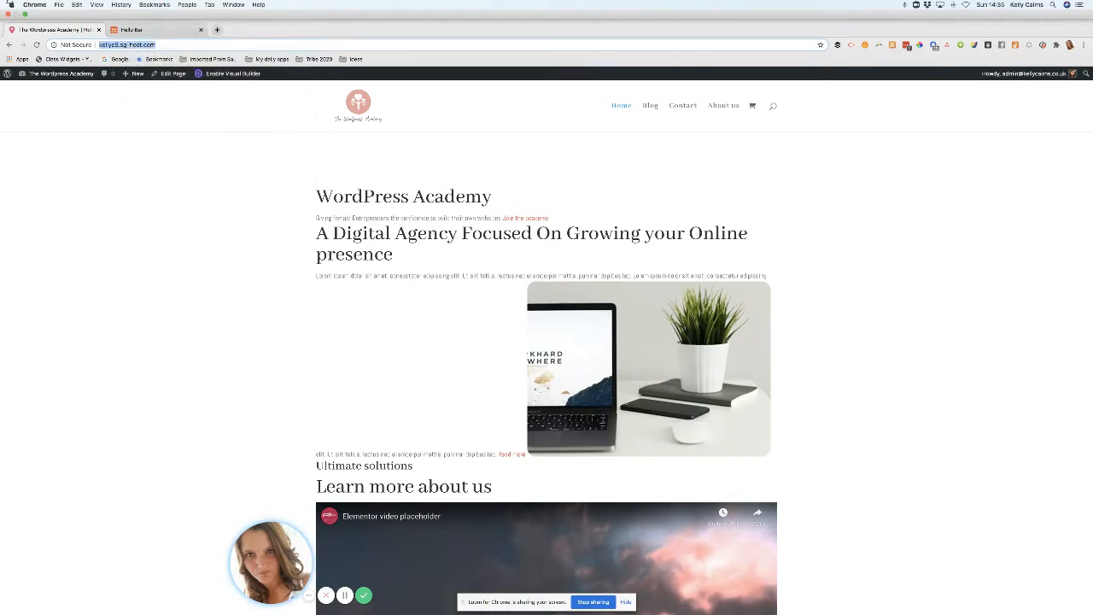
left_click(30, 4)
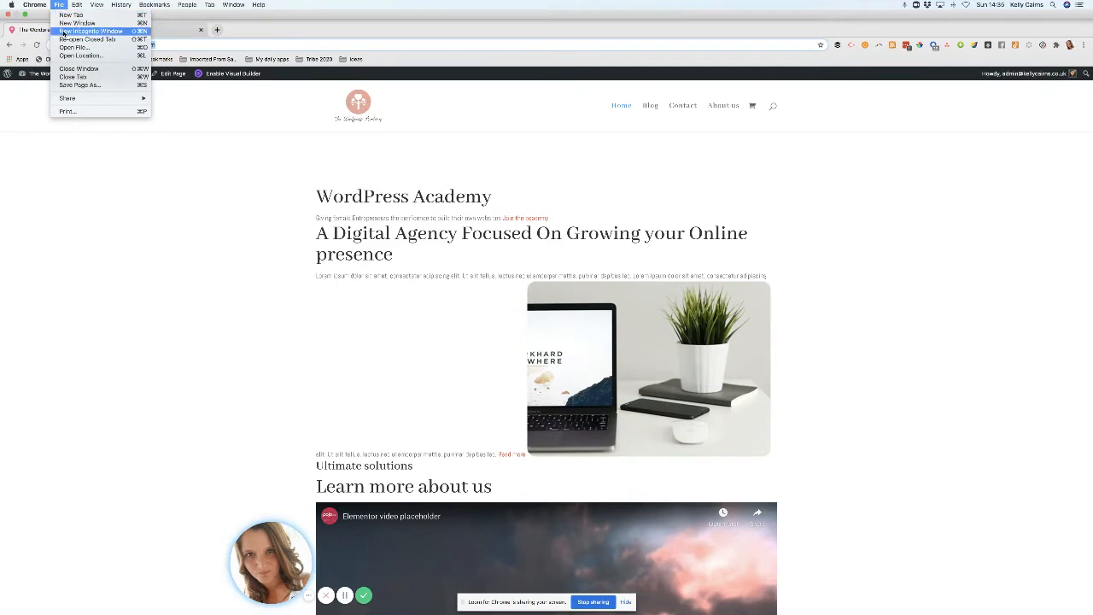
left_click(61, 32)
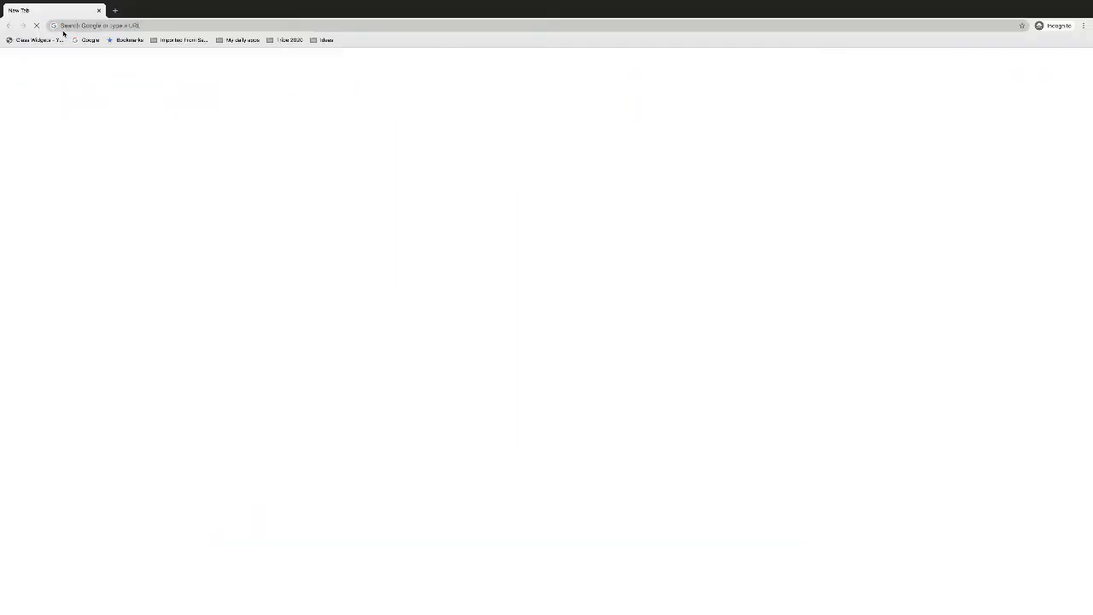
key("ctrl+v")
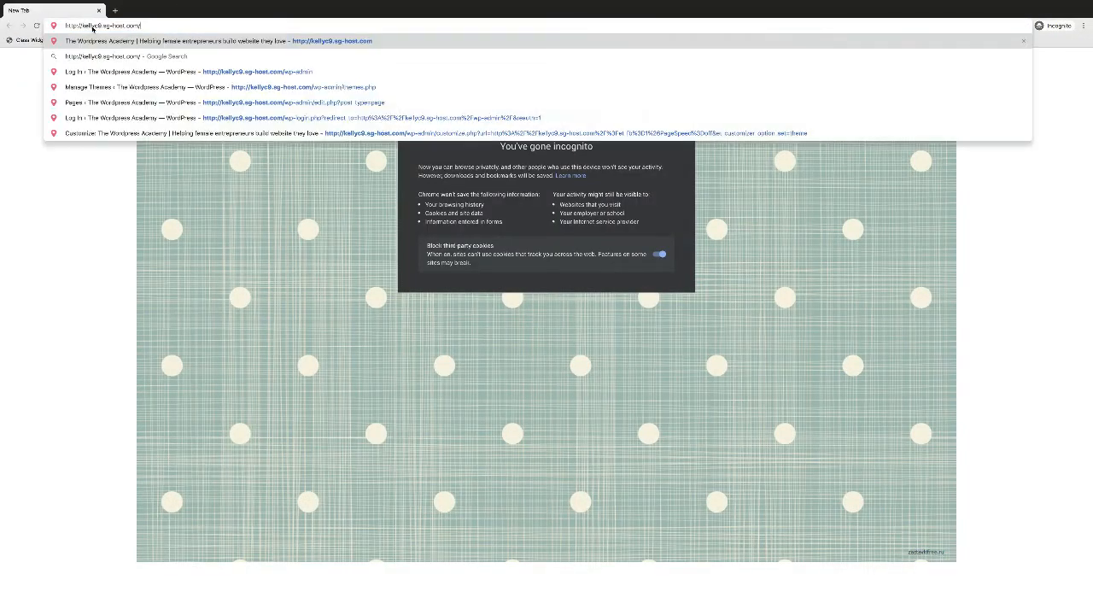
key("Return")
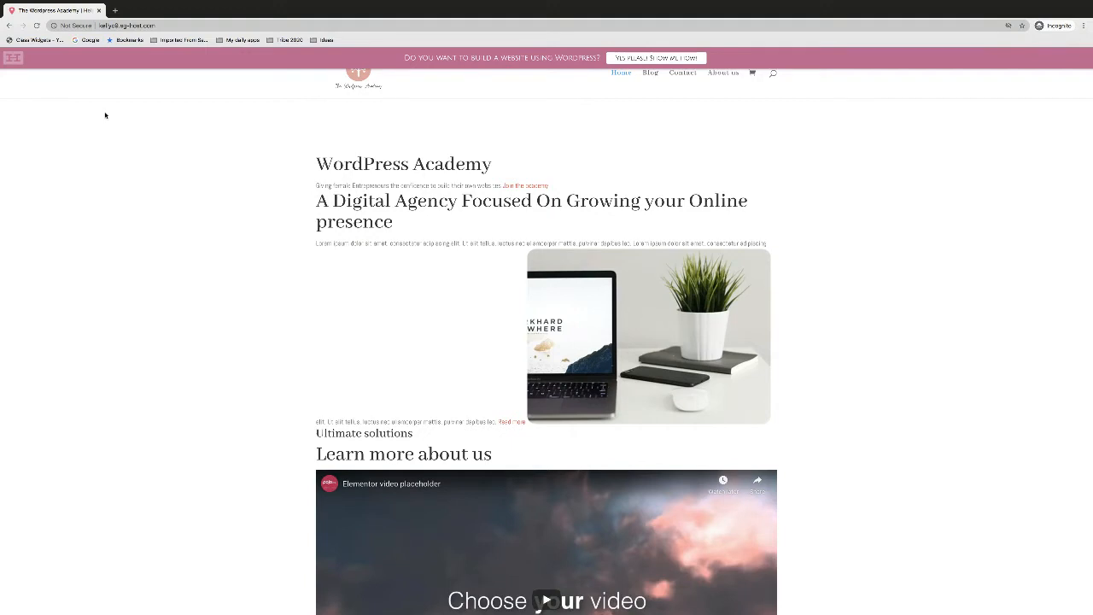
Test the "Yes please! Show me how!" button of the Hello Bar, look over the page, and close the incognito window
left_click(639, 60)
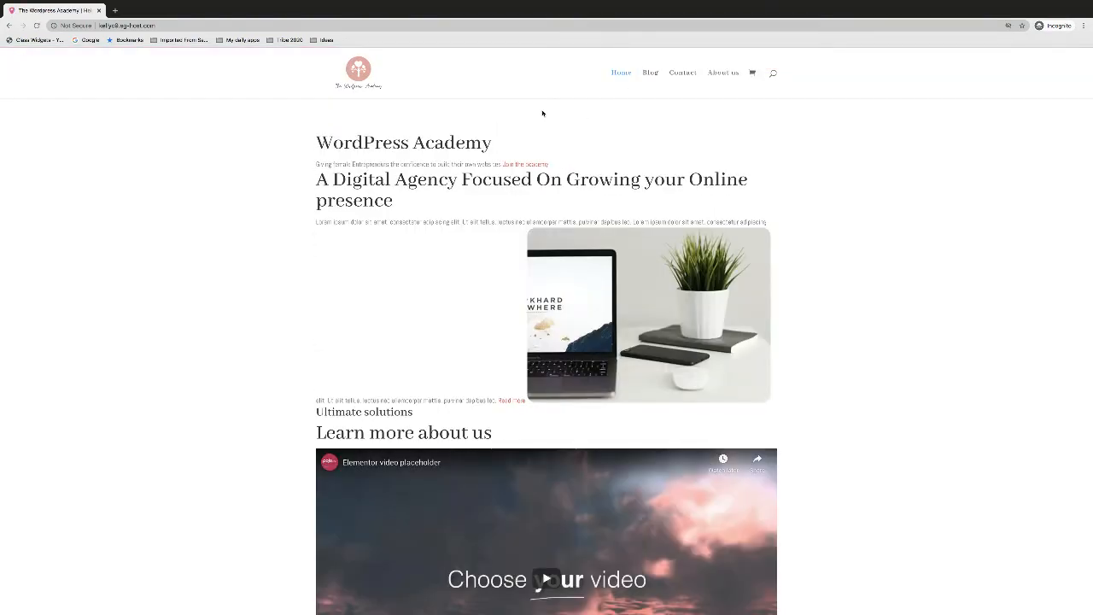
scroll(506, 76, "down", 3)
scroll(507, 76, "up", 3)
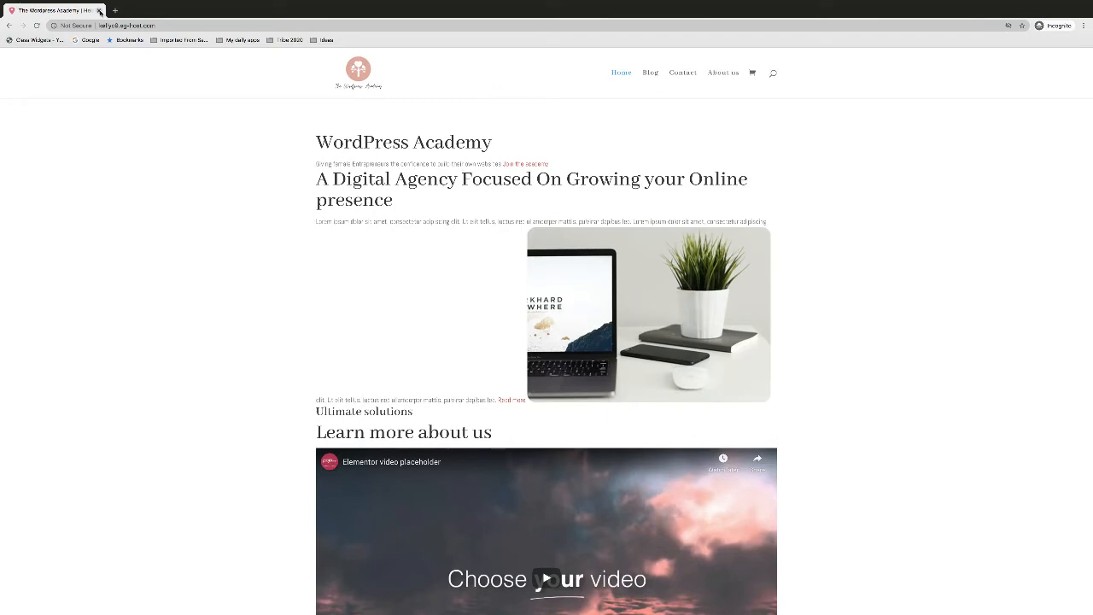
left_click(99, 10)
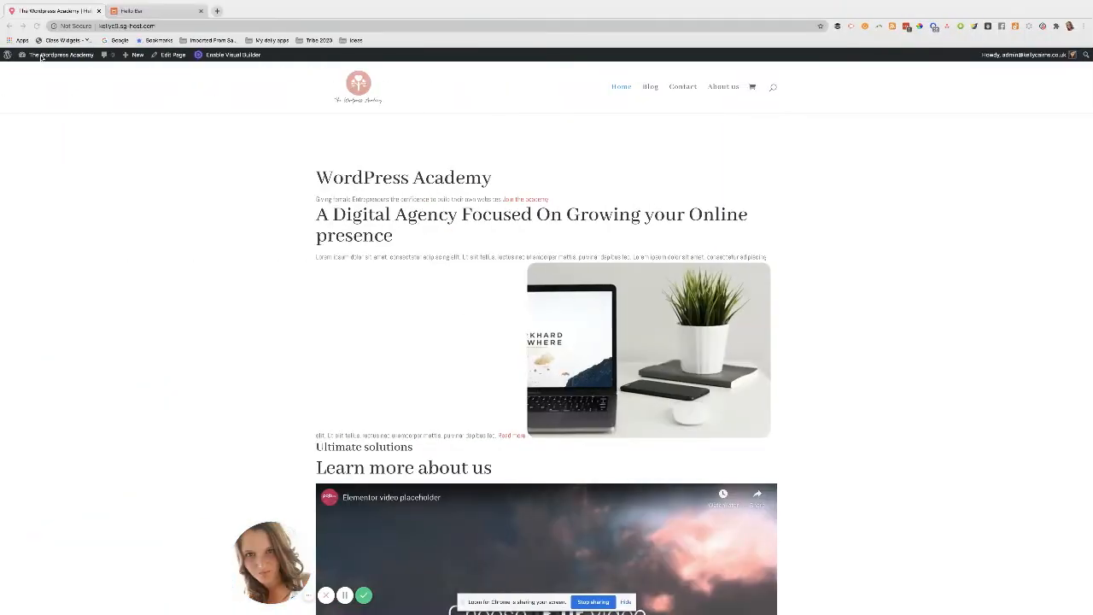
Delete the Hello Bar script from the body code in Divi's Integration theme options and save the changes
left_click(32, 71)
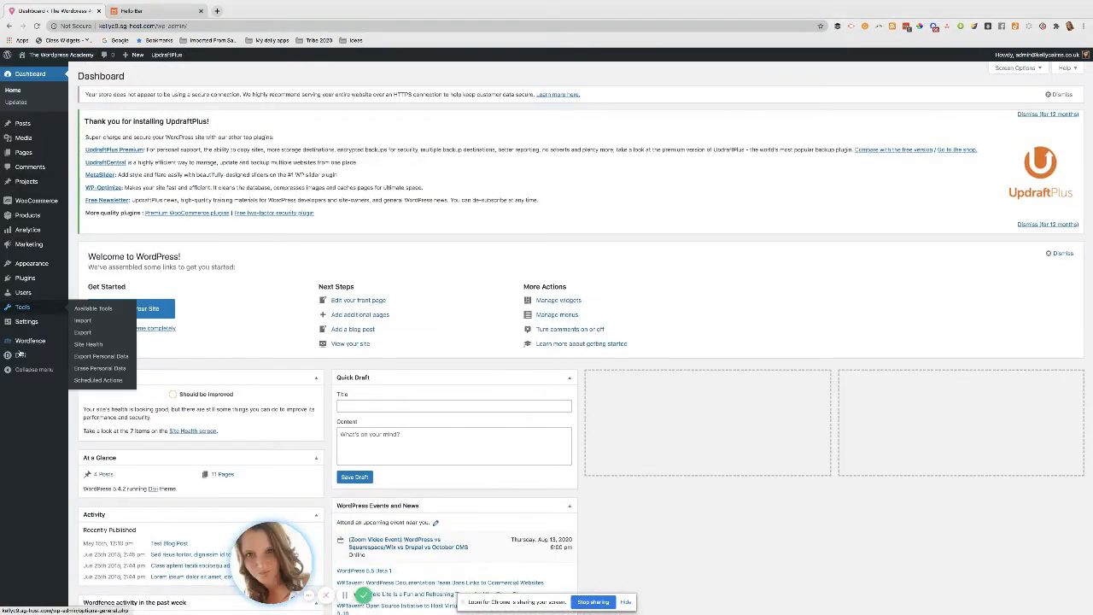
mouse_move(19, 355)
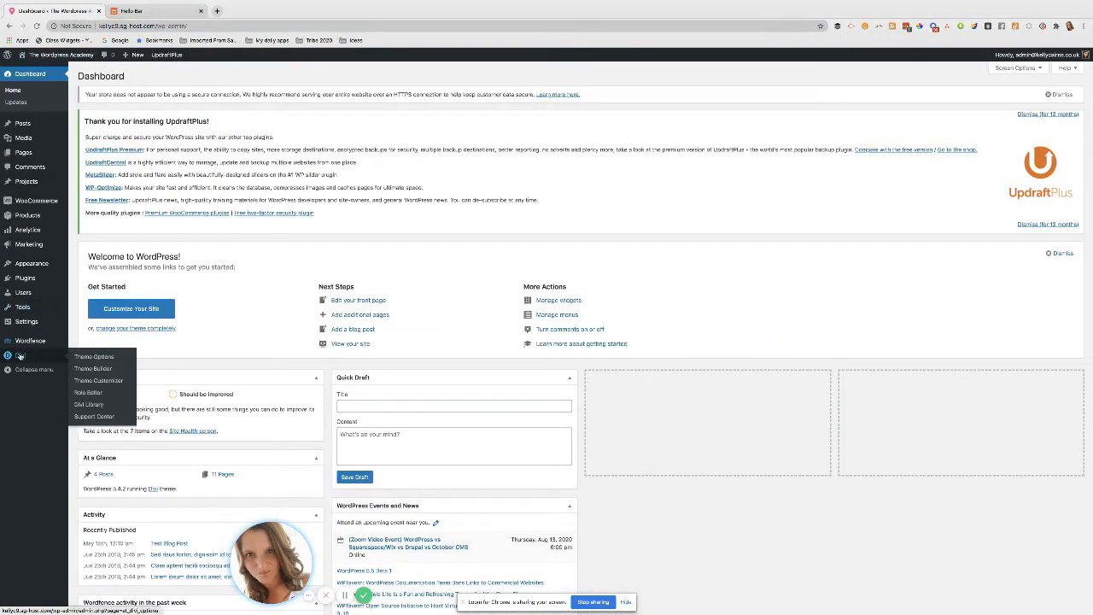
left_click(93, 358)
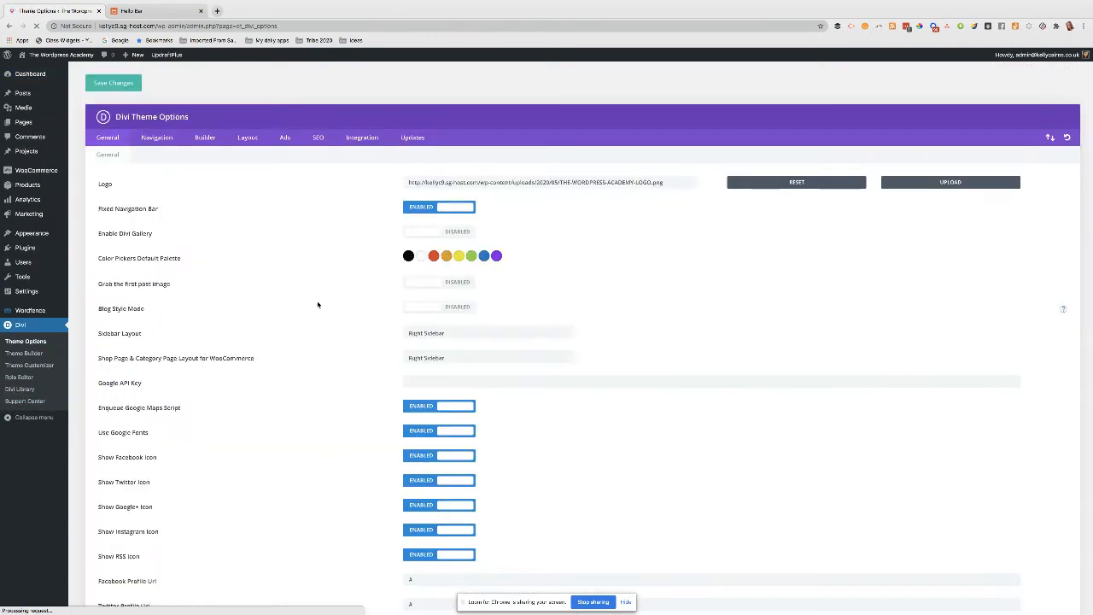
left_click(356, 139)
triple_click(482, 434)
key("BackSpace")
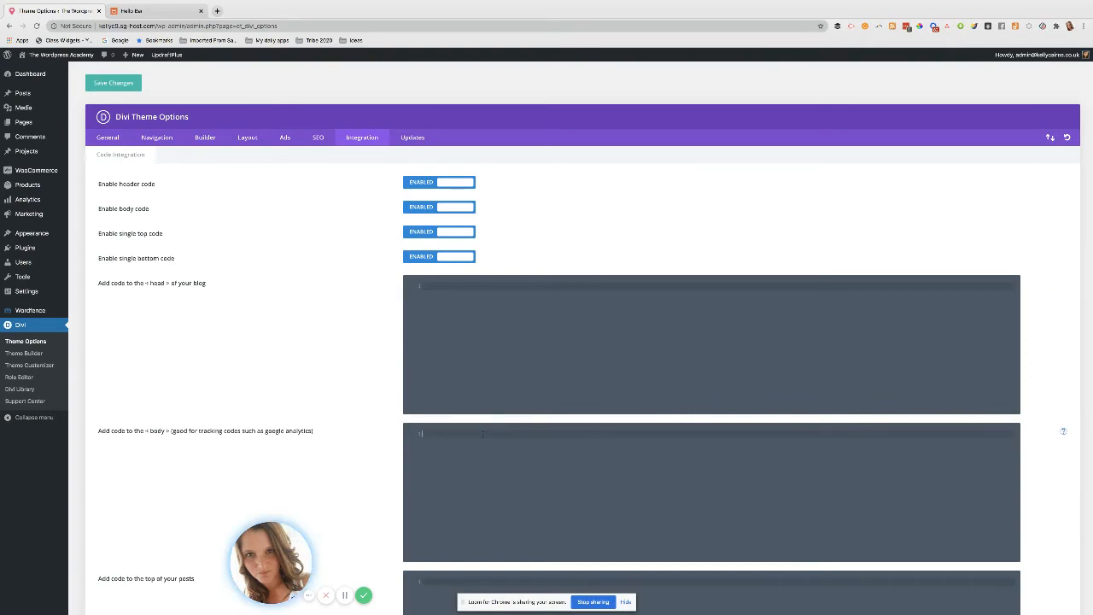
scroll(386, 399, "down", 5)
left_click(111, 579)
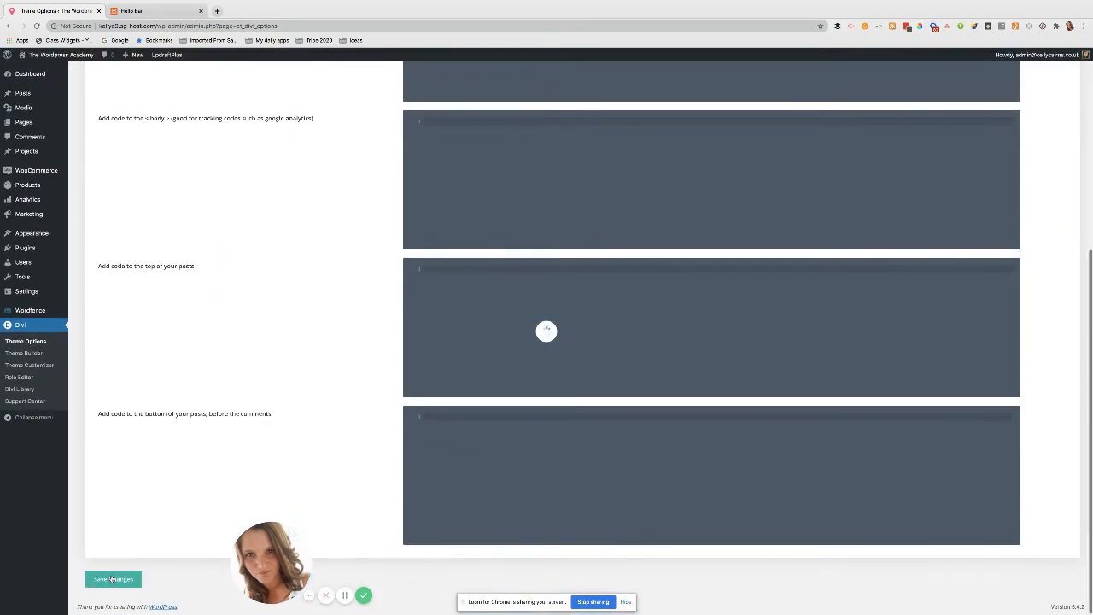
Return to the Hello Bar install page and show the WordPress installation instructions
left_click(130, 10)
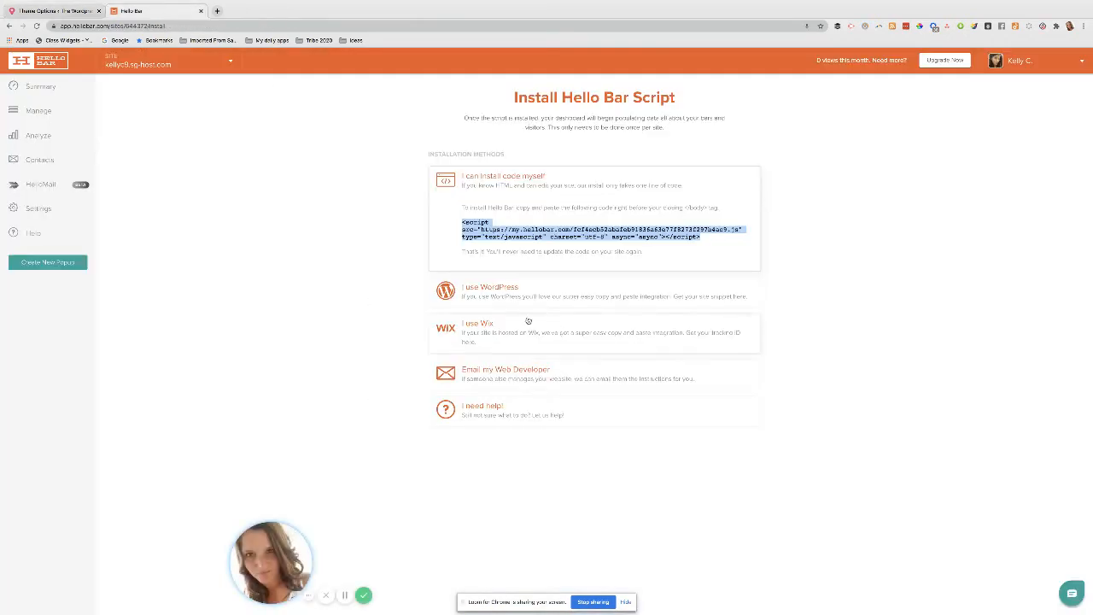
left_click(488, 296)
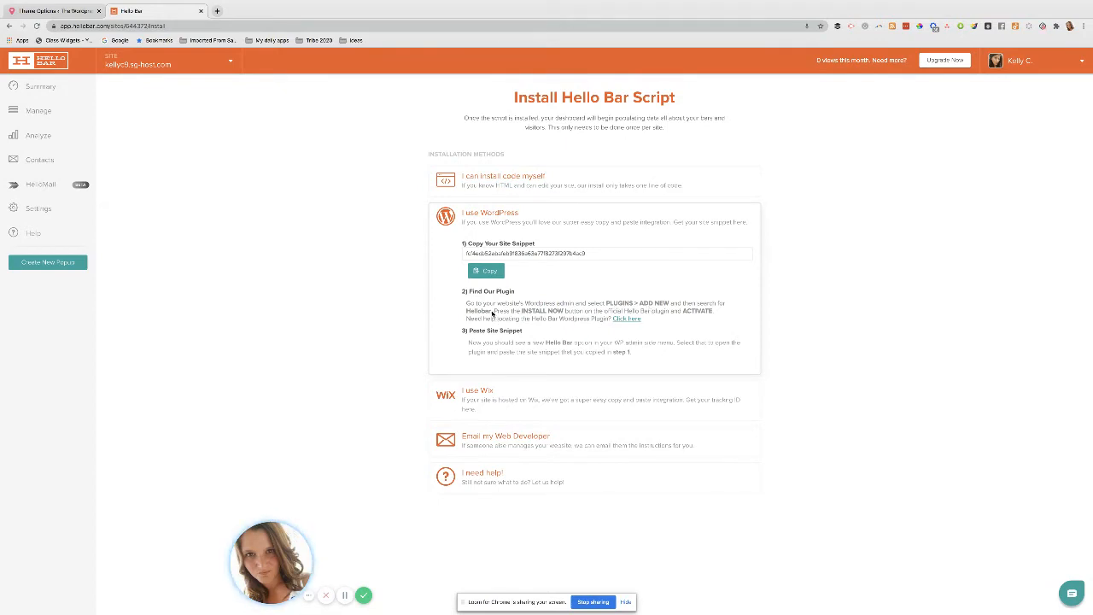
In the WordPress admin, go to the page for adding new plugins and search for "hellobar"
left_click(75, 10)
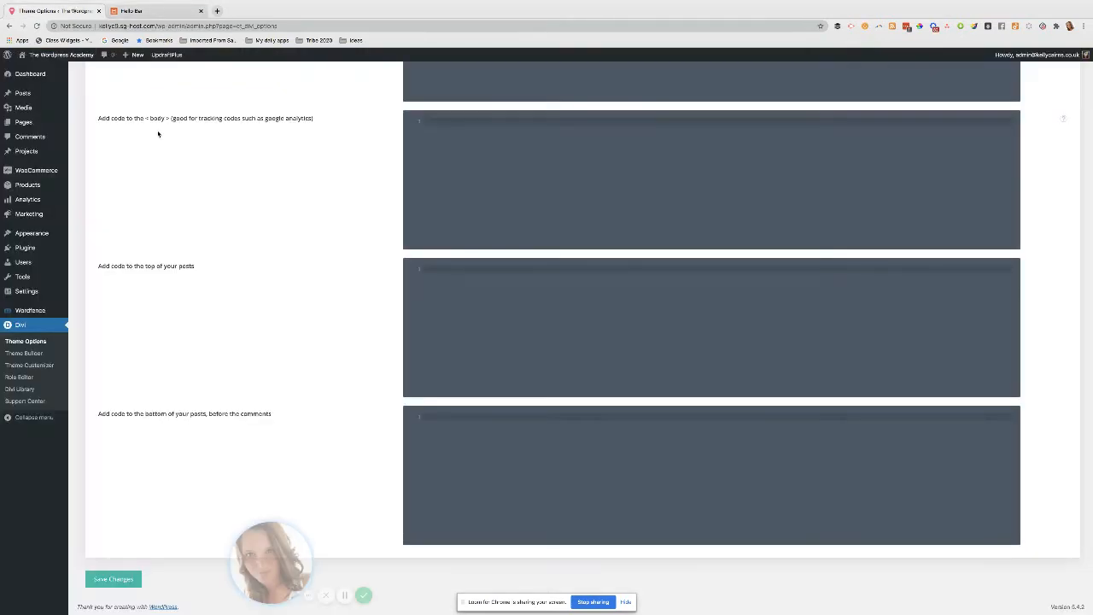
scroll(158, 134, "up", 5)
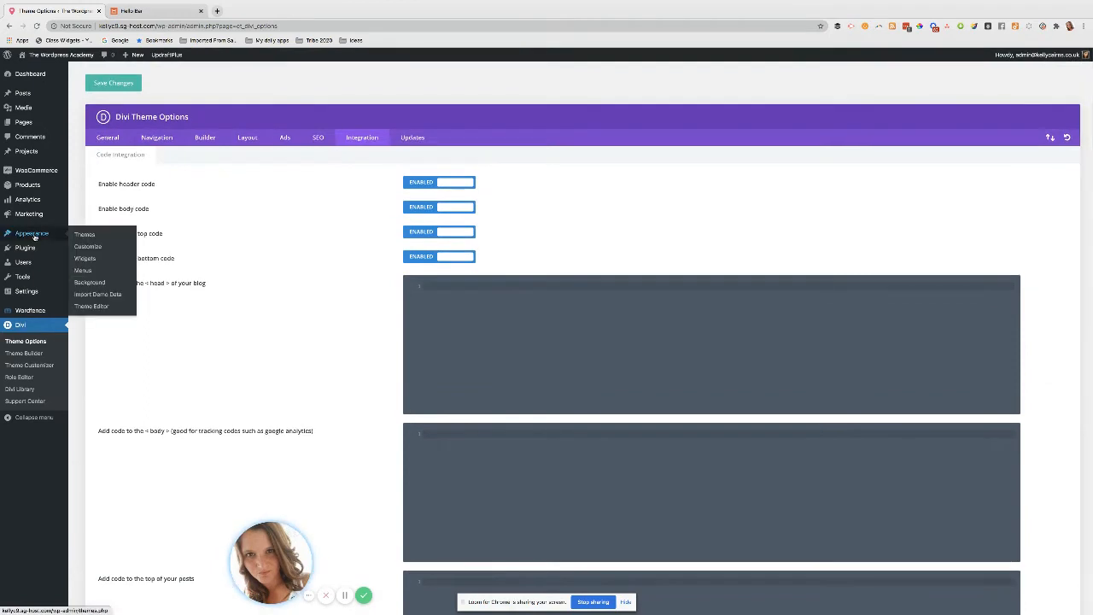
mouse_move(28, 249)
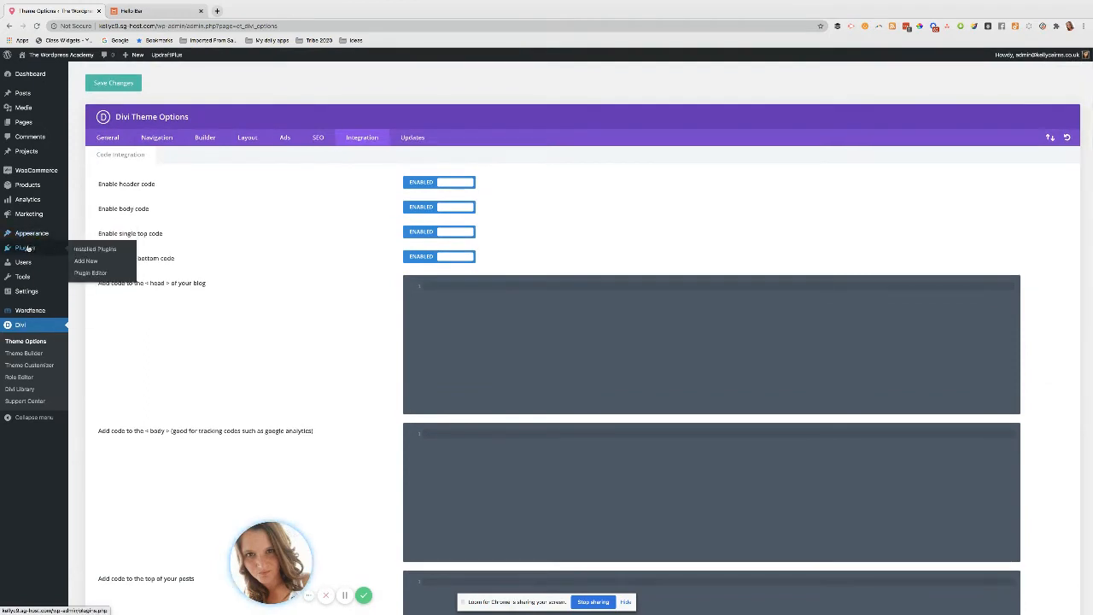
left_click(94, 263)
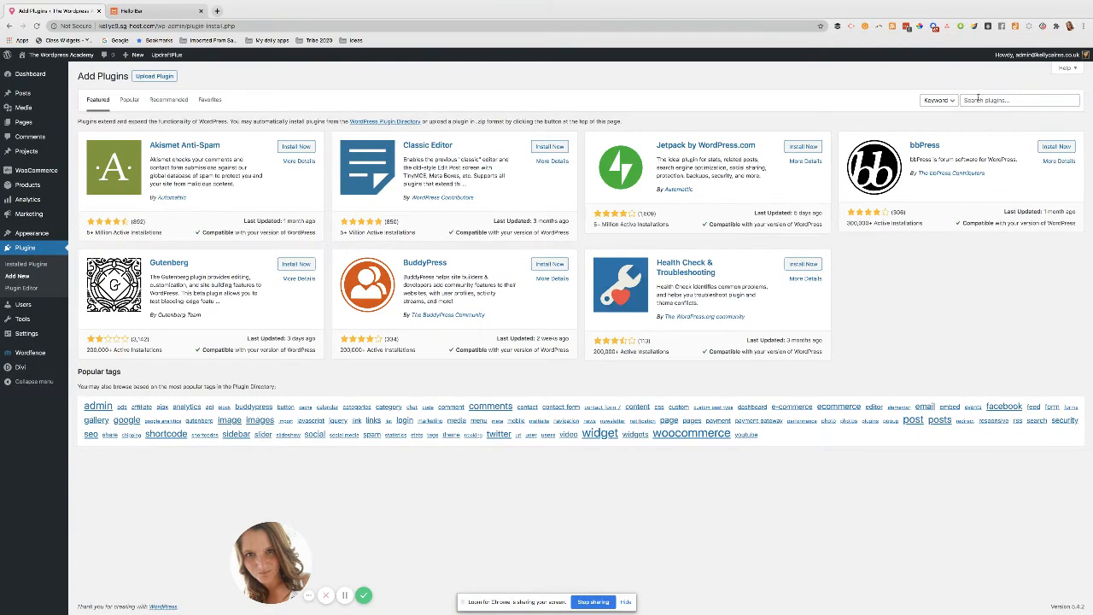
left_click(978, 100)
type("hel")
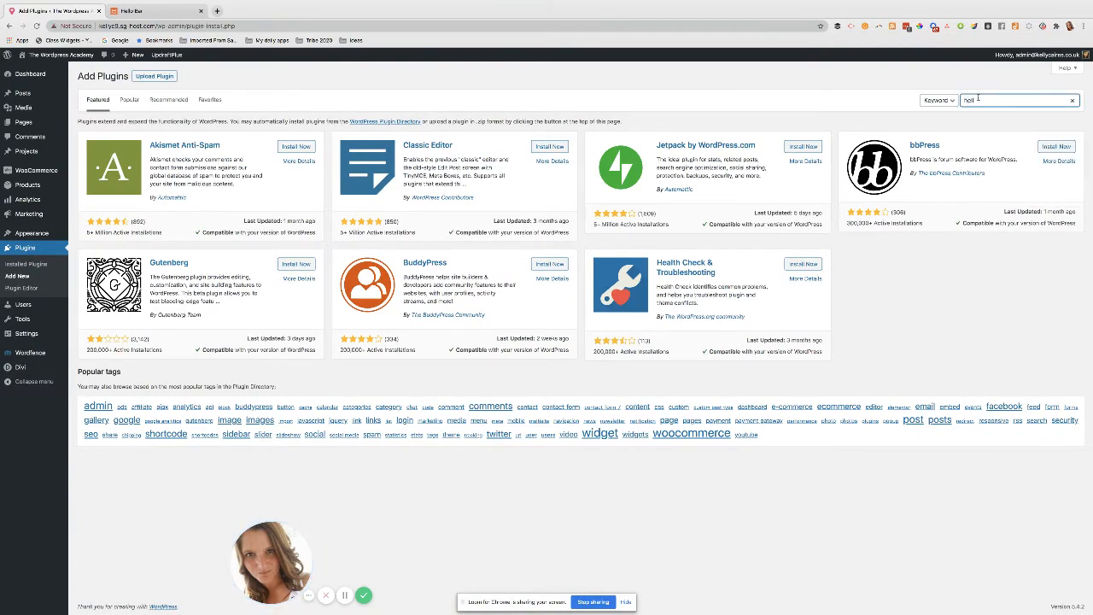
type("lo")
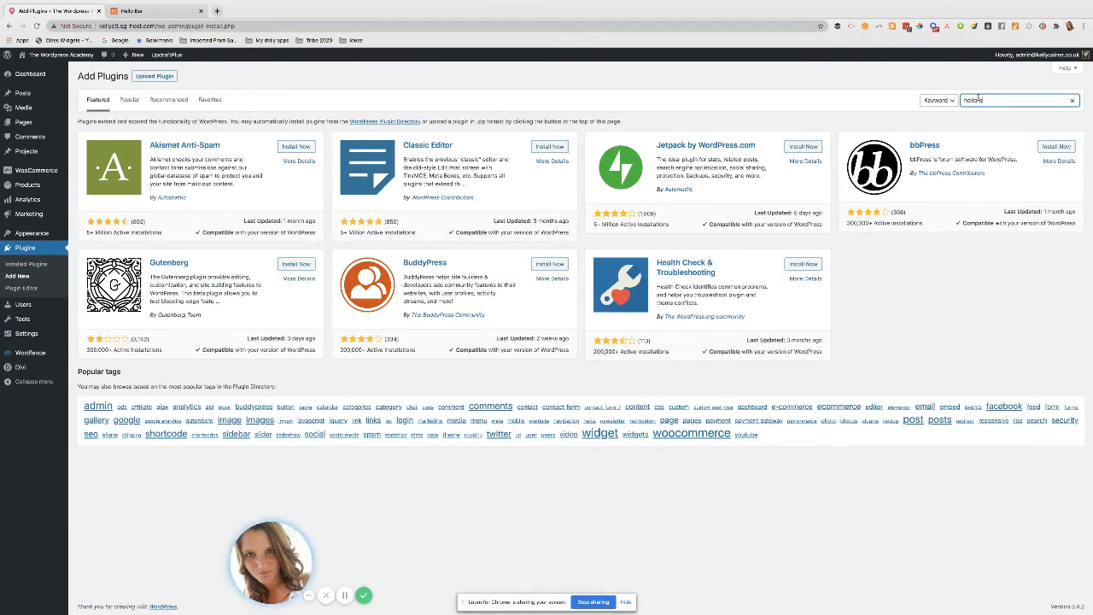
type("bar")
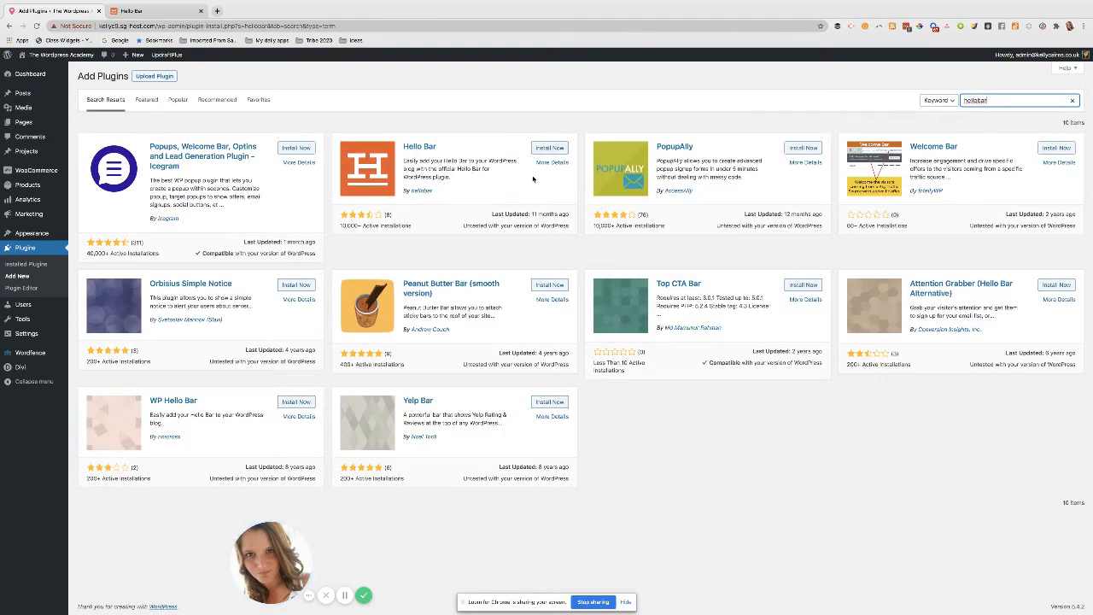
Install and activate the official Hello Bar plugin by hellobar, and open its HelloBar settings page
left_click(549, 149)
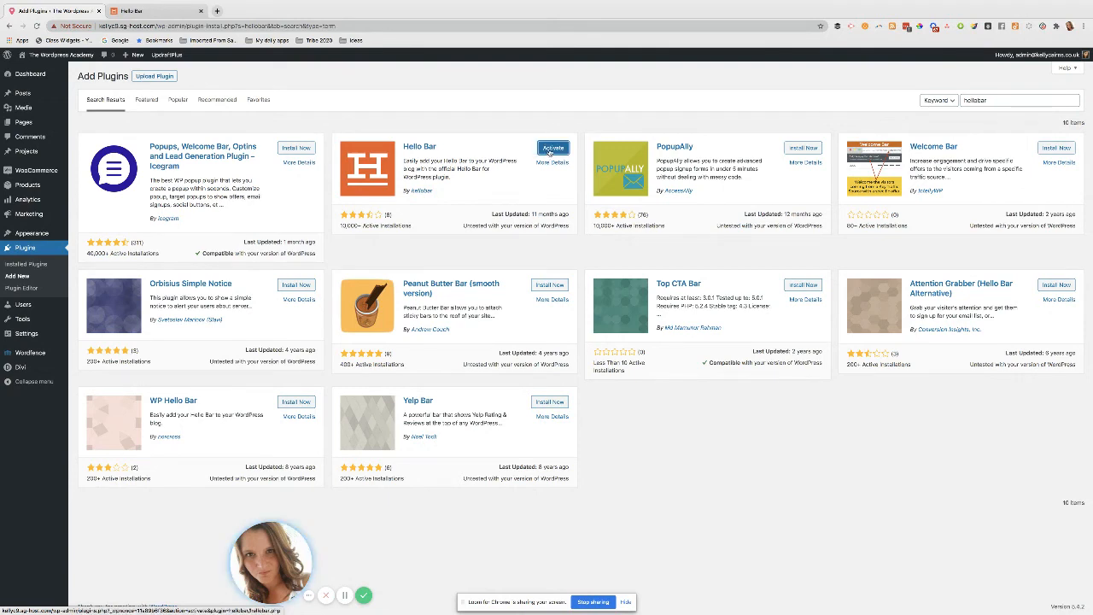
left_click(551, 149)
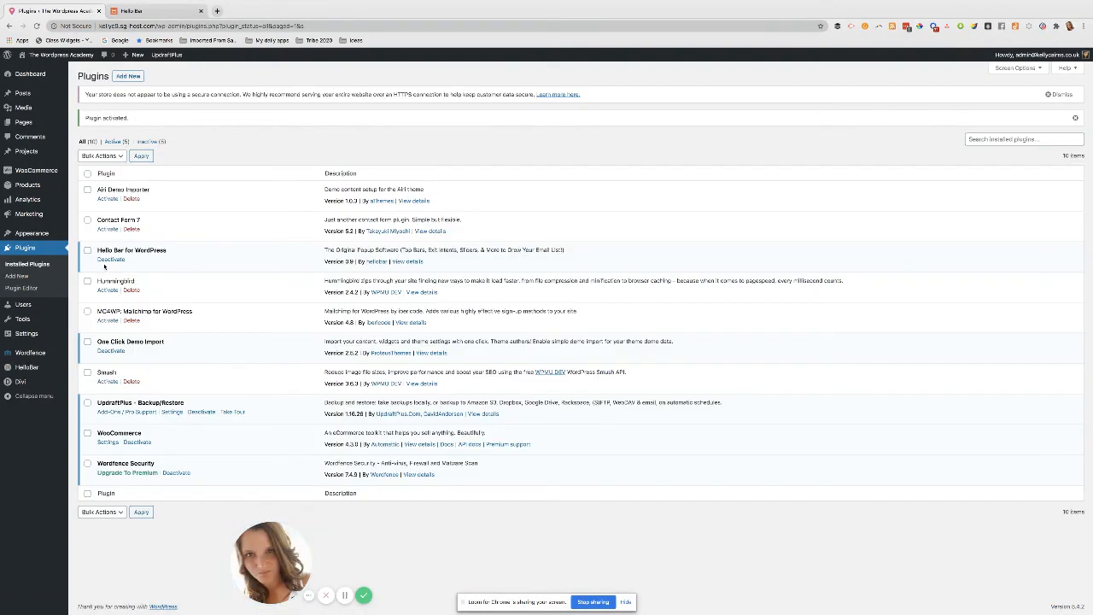
left_click(24, 368)
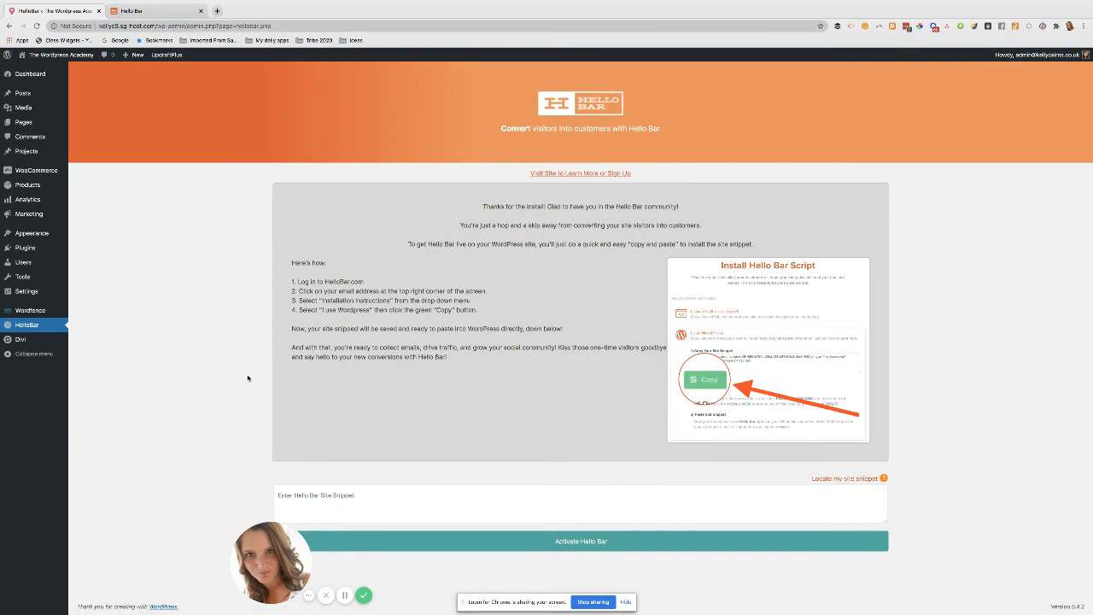
Return to the Hello Bar install page and copy the site snippet from the WordPress instructions
left_click(141, 11)
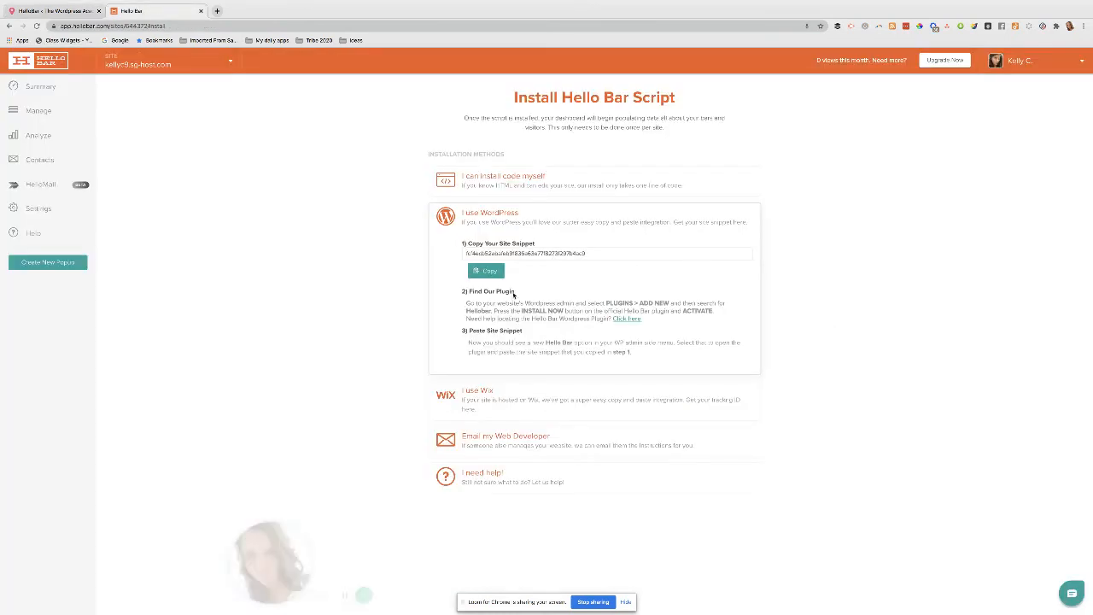
right_click(496, 254)
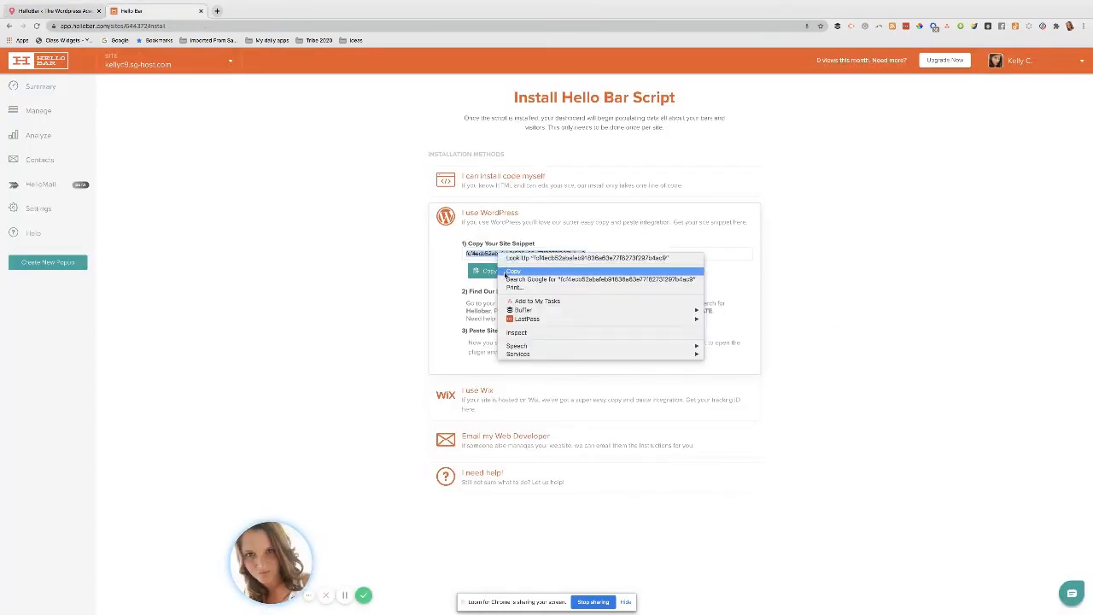
left_click(504, 272)
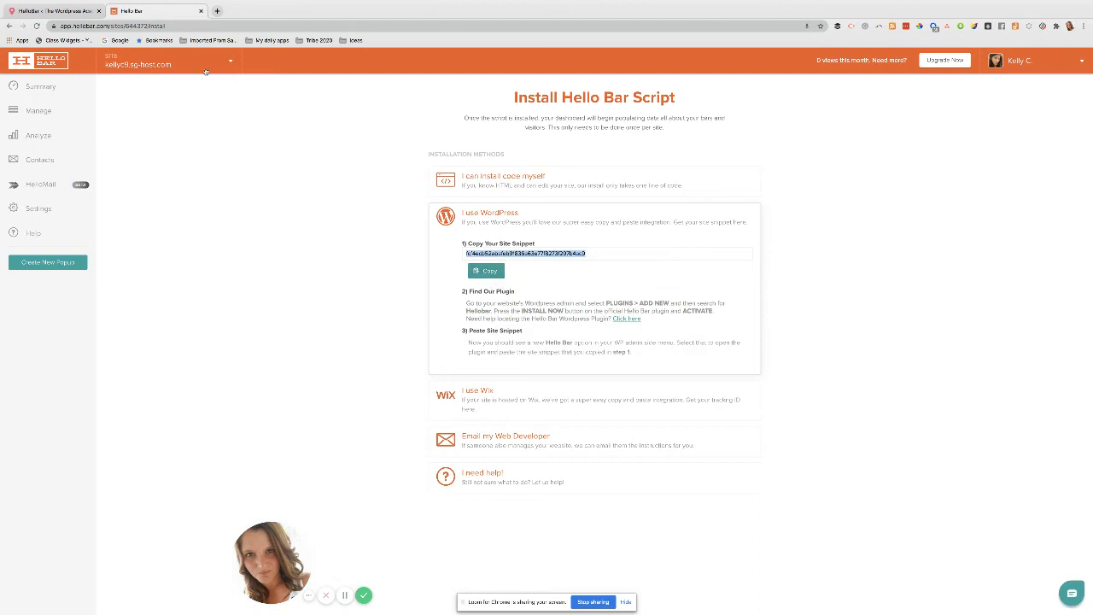
Paste the copied site snippet key into the Hello Bar plugin page in WordPress and activate Hello Bar
left_click(52, 10)
left_click(396, 500)
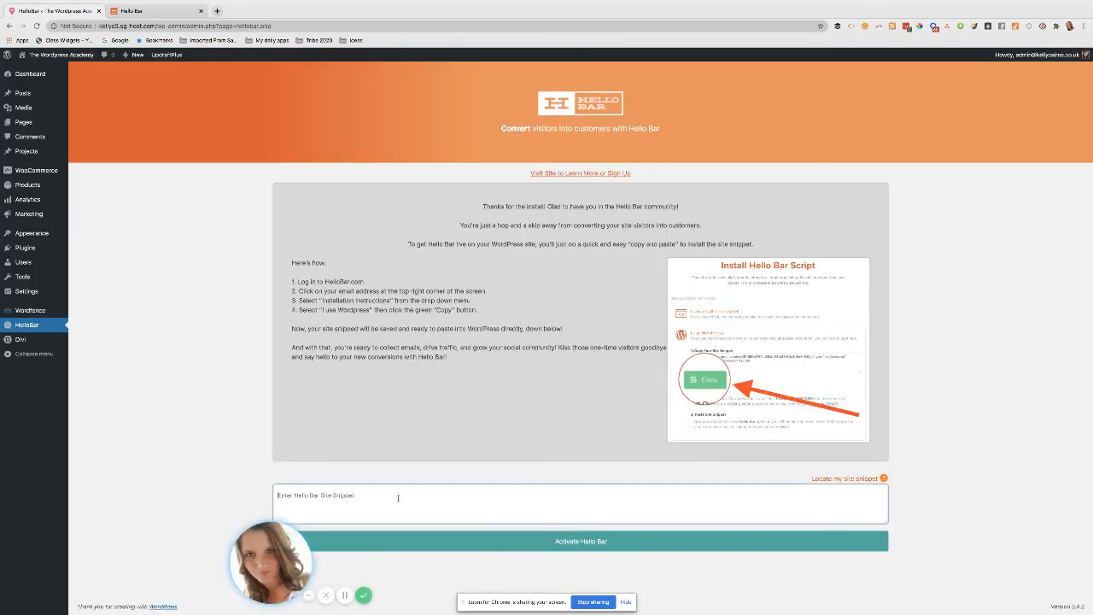
right_click(396, 500)
left_click(432, 530)
left_click_drag(283, 553, 122, 549)
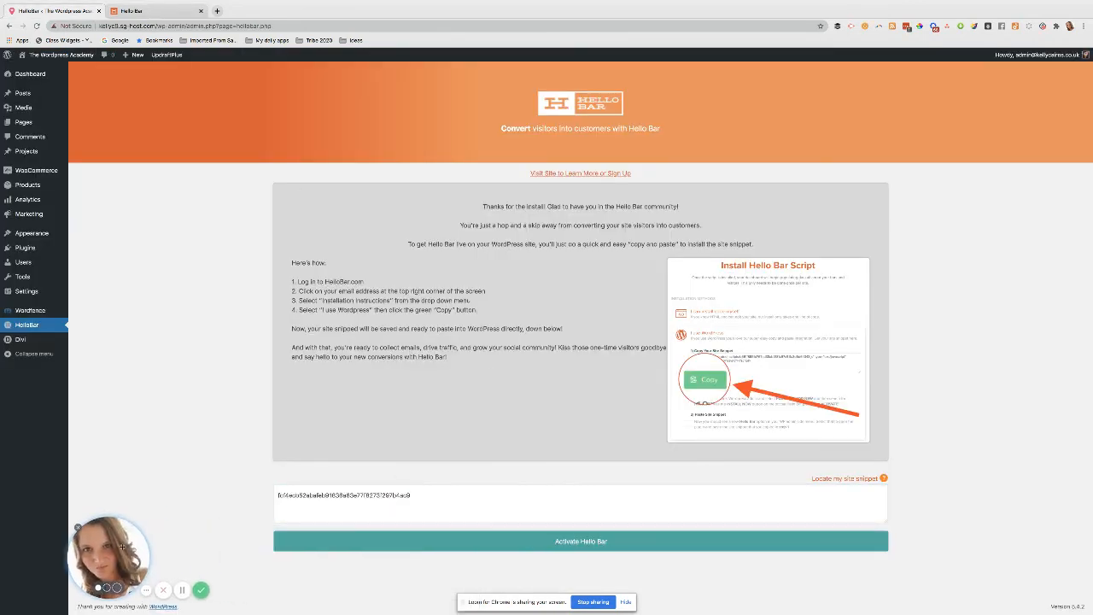
left_click(584, 548)
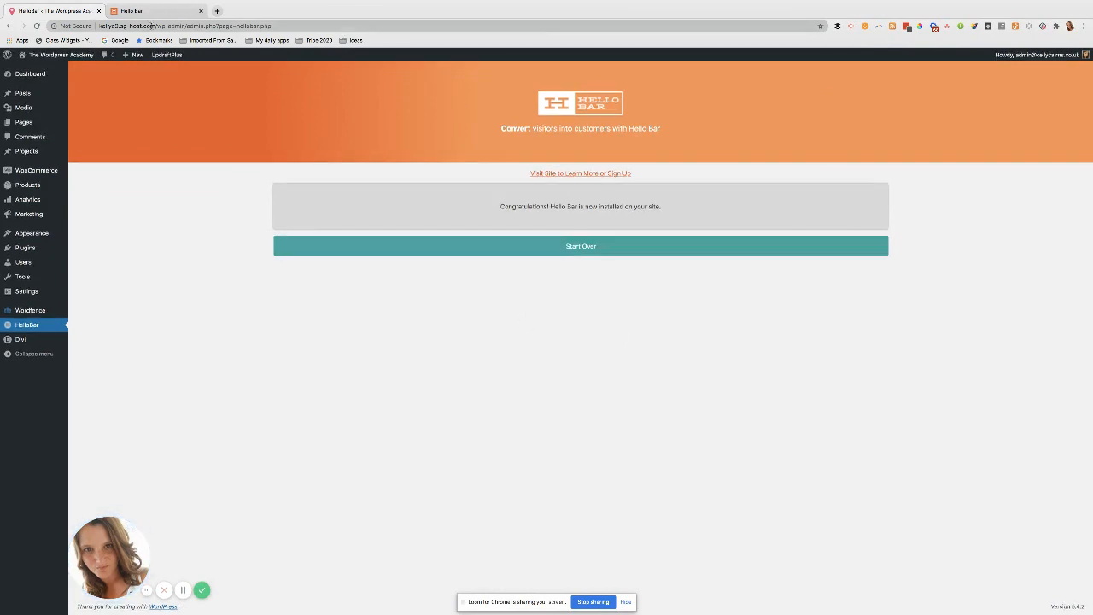
Copy the site's domain from the address and load its home page in a new incognito window
left_click_drag(155, 27, 118, 26)
mouse_move(135, 55)
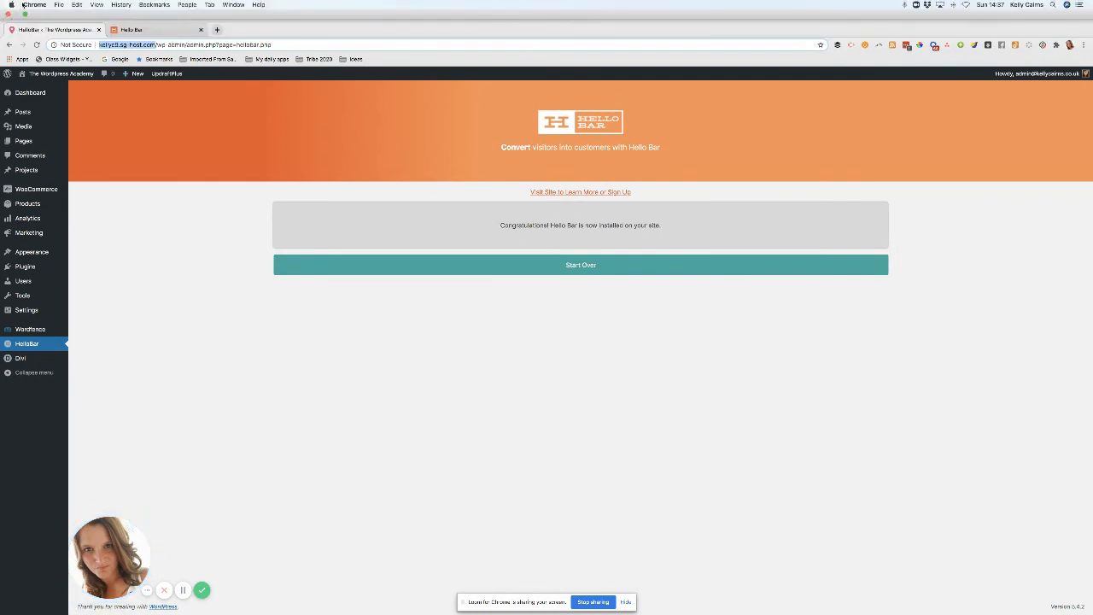
left_click(60, 5)
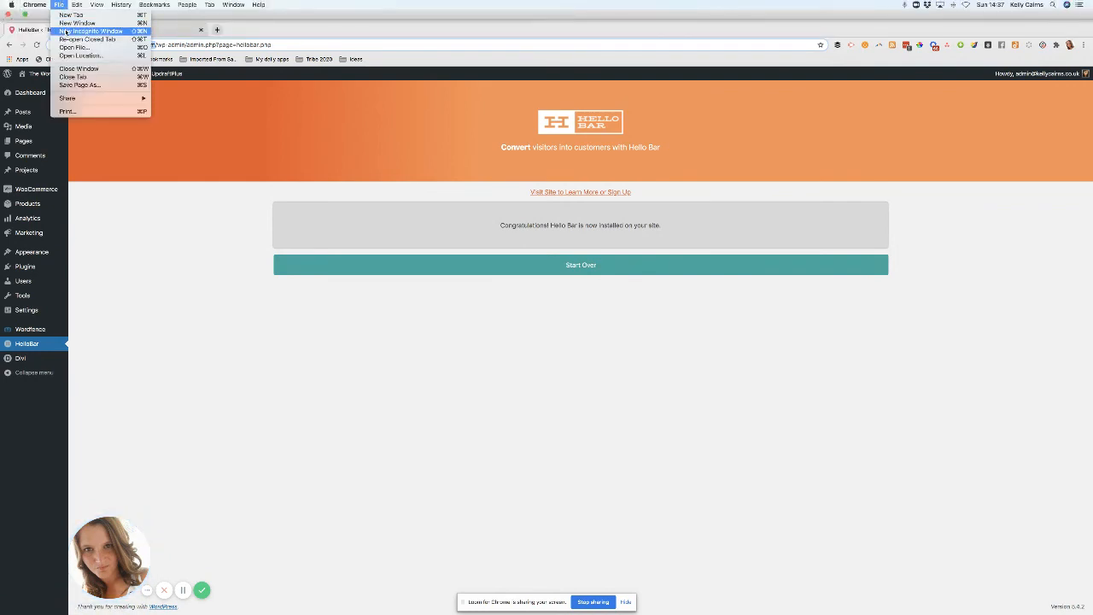
left_click(305, 125)
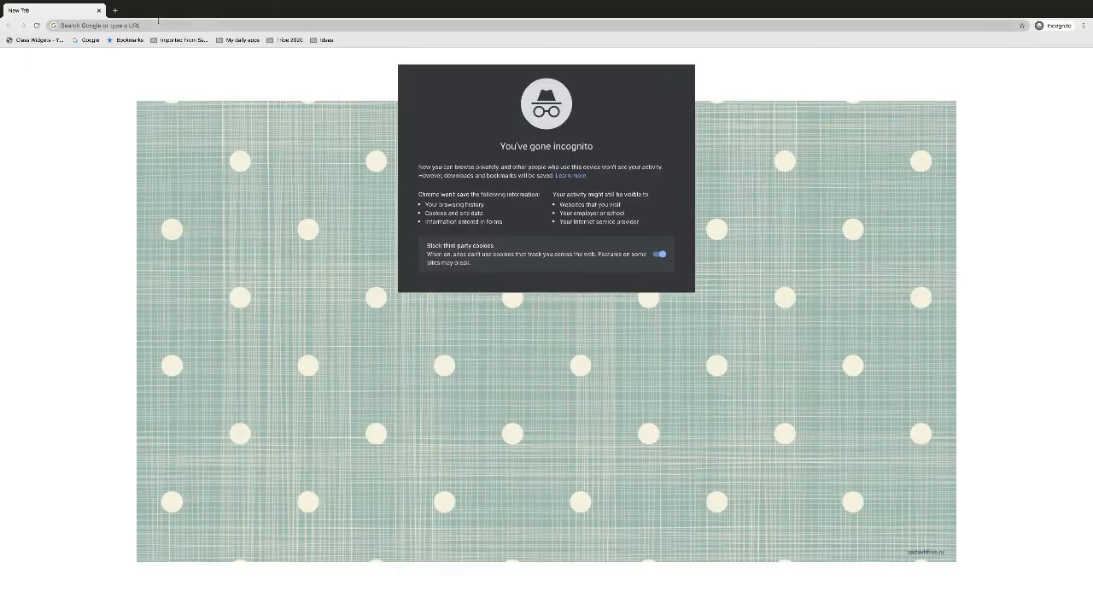
left_click(158, 21)
key("ctrl+v")
key("Return")
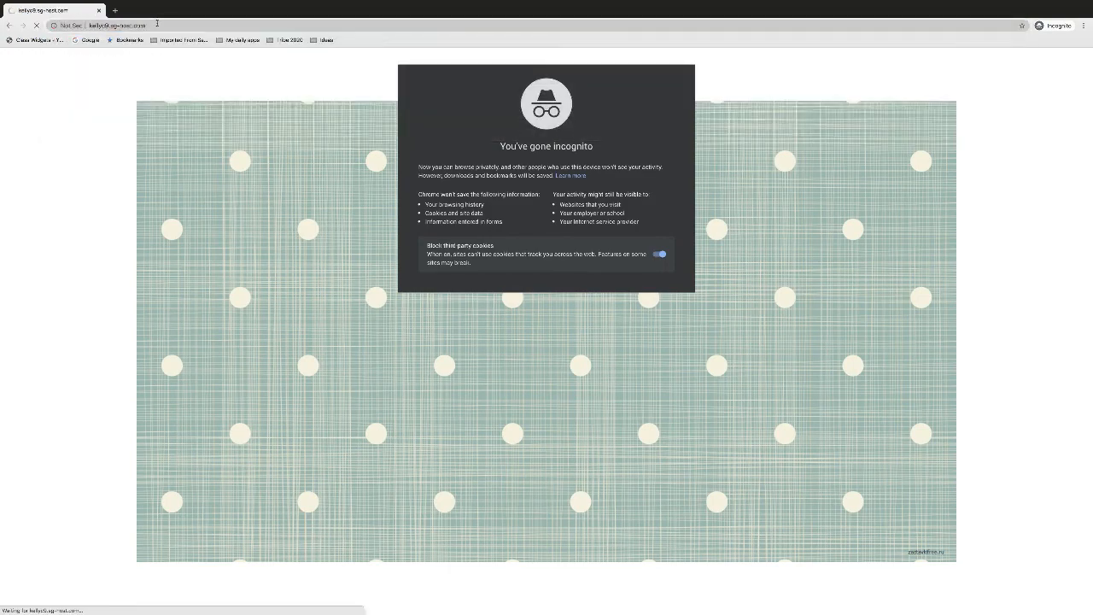
Check the site's home page for the Hello Bar from top to bottom, and close the incognito window
scroll(174, 125, "down", 1)
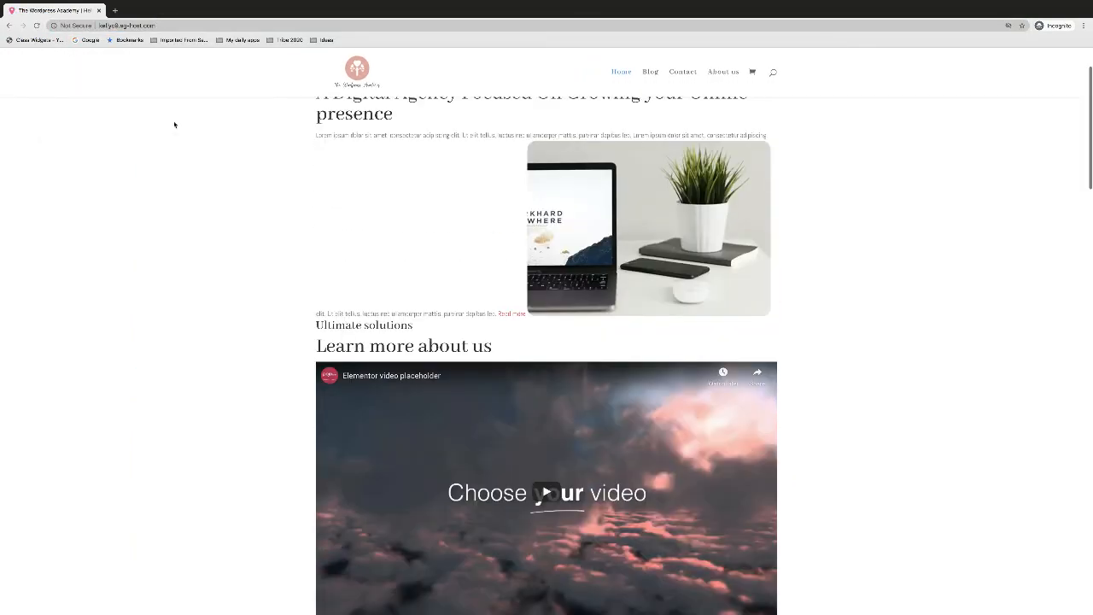
scroll(174, 124, "down", 6)
scroll(174, 124, "up", 8)
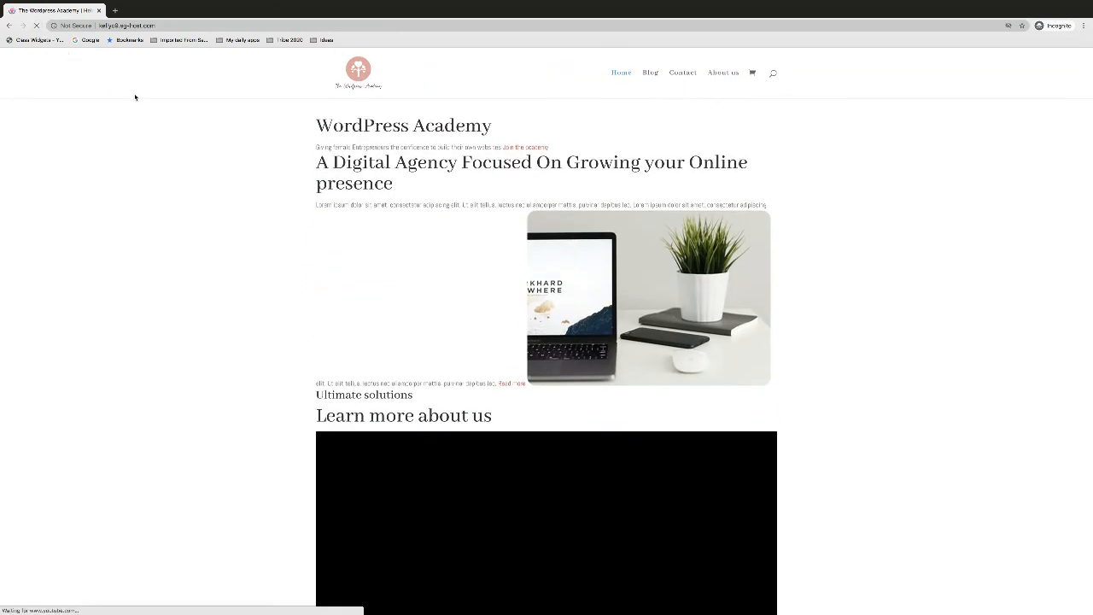
scroll(130, 100, "down", 10)
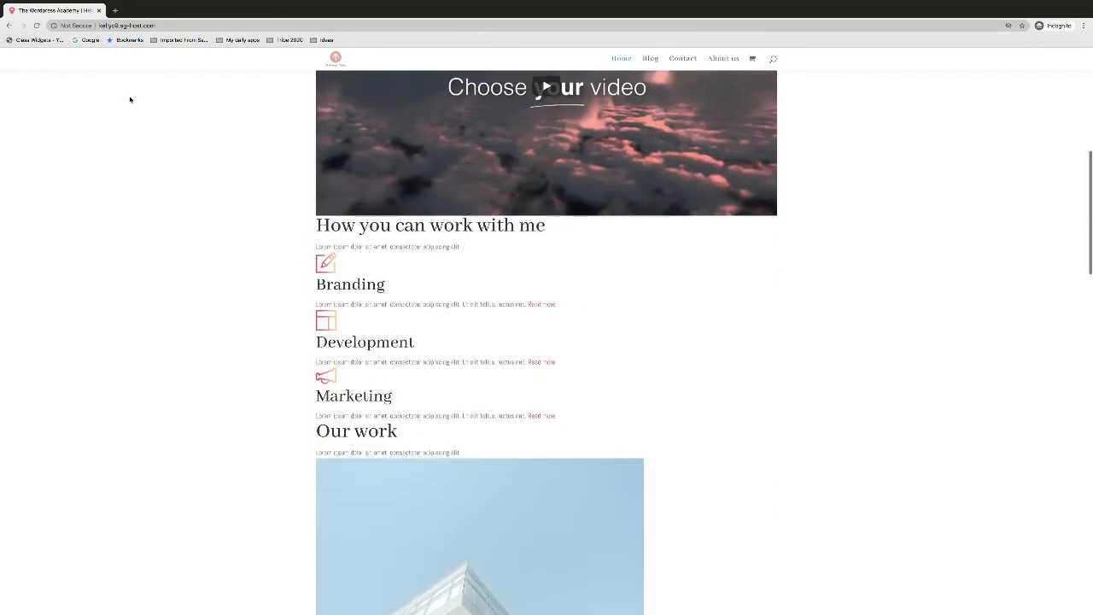
scroll(130, 100, "up", 10)
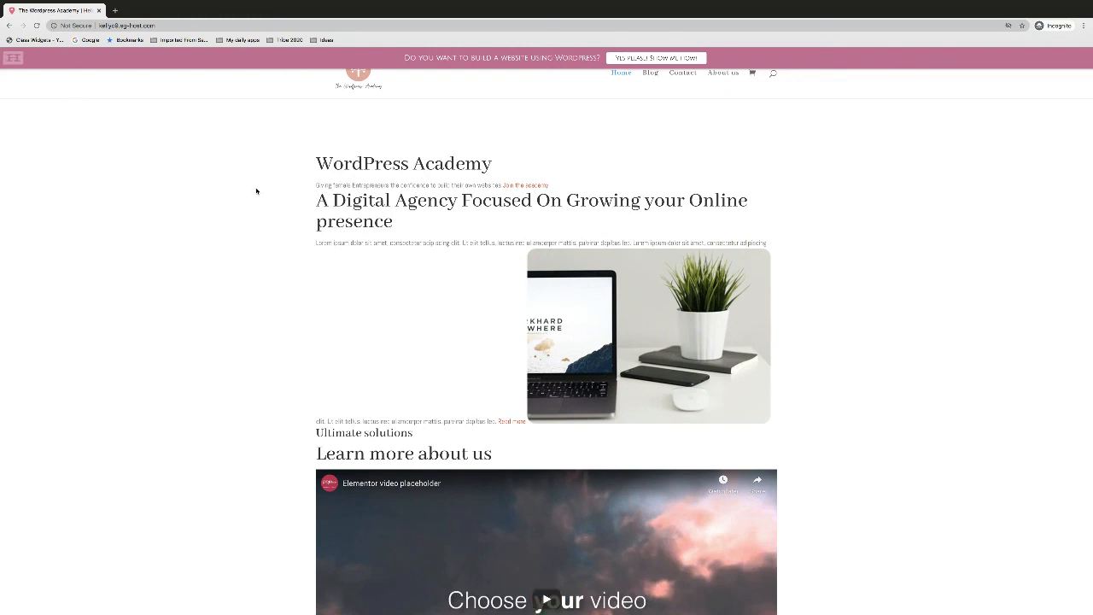
left_click(98, 11)
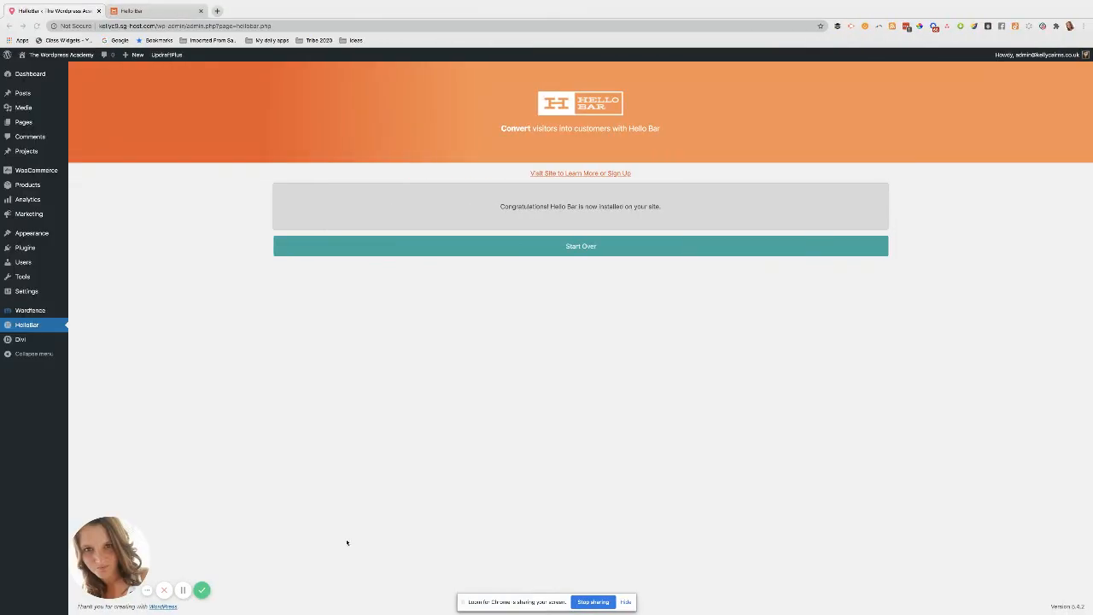